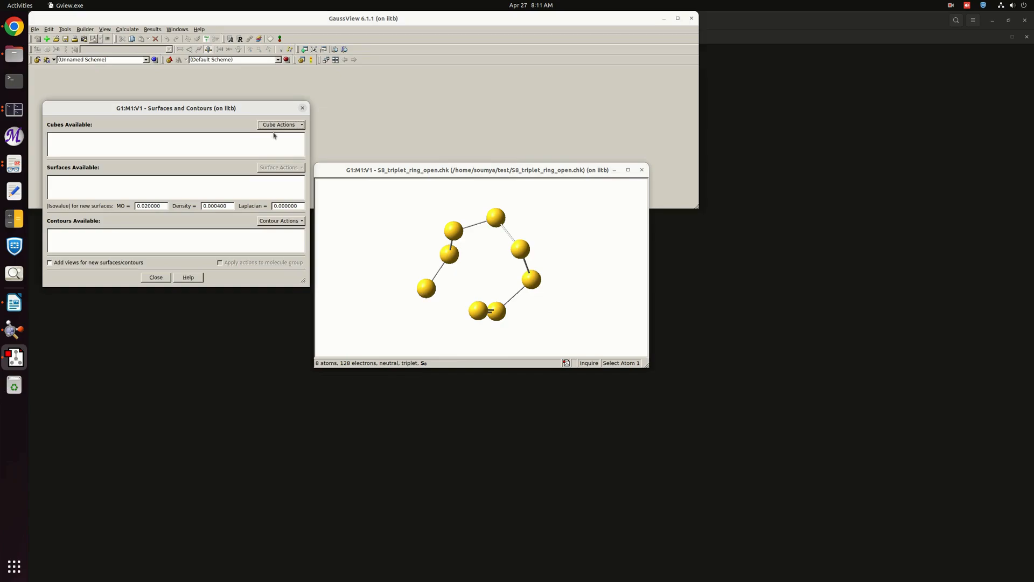
Generate a new Spin Density cube from the SCF density matrix, using the full density matrix and a coarse grid
click(277, 126)
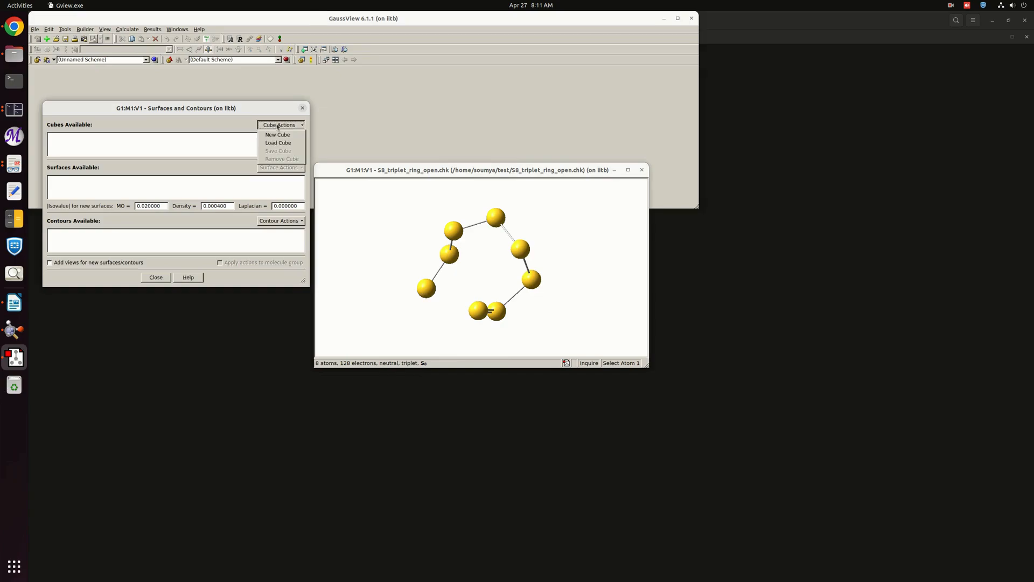
click(281, 136)
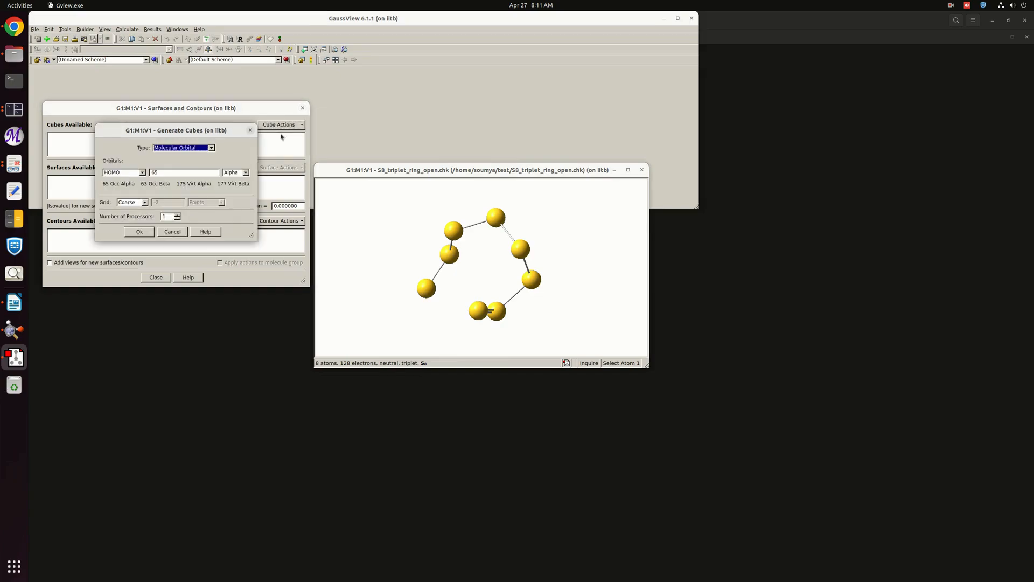
click(211, 149)
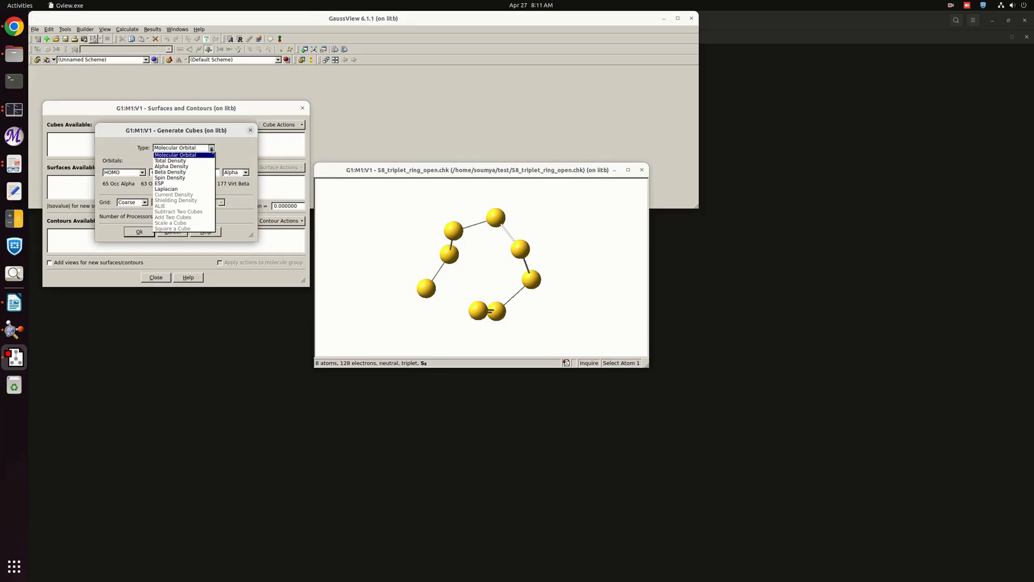
click(189, 178)
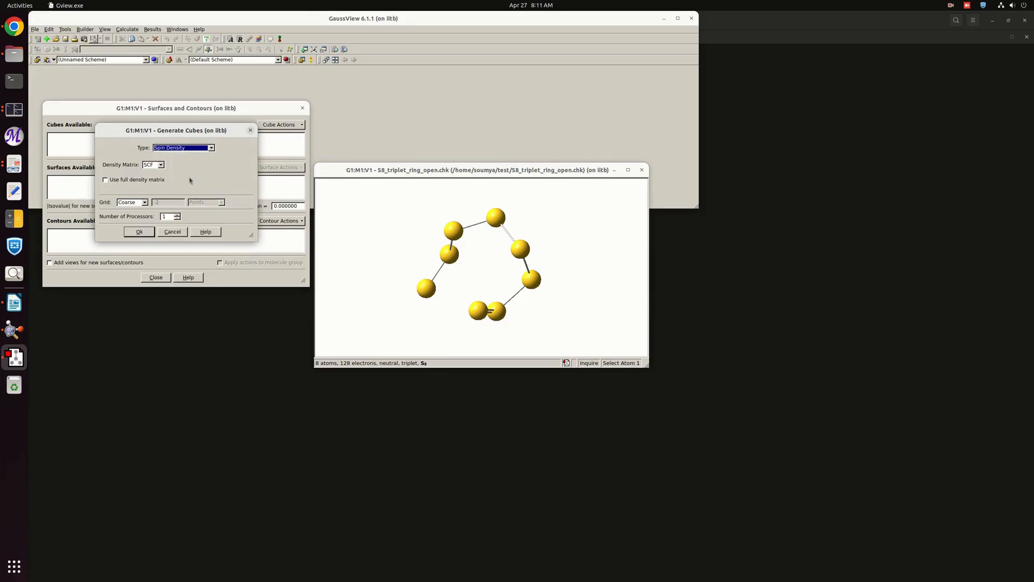
click(142, 183)
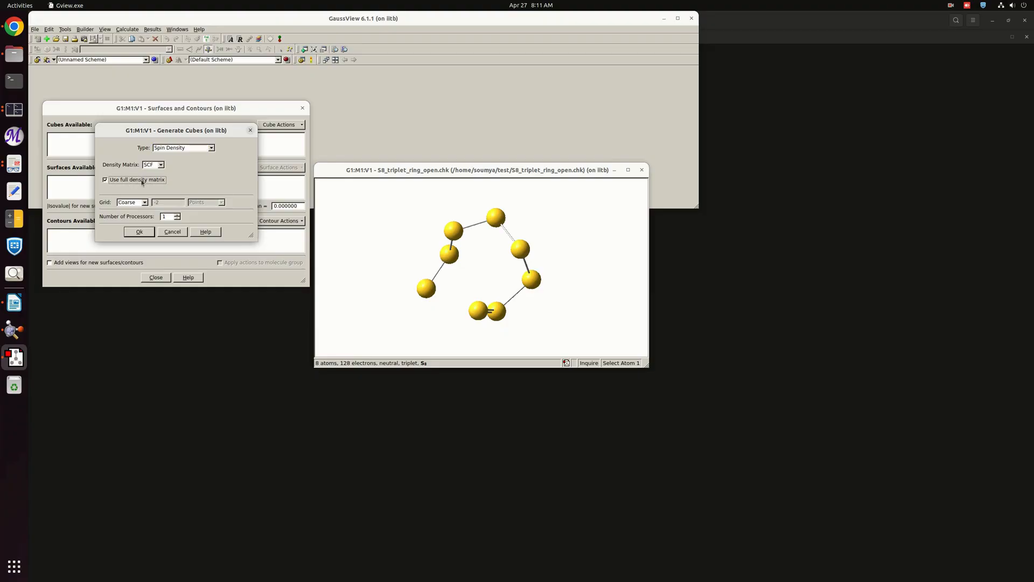
click(139, 232)
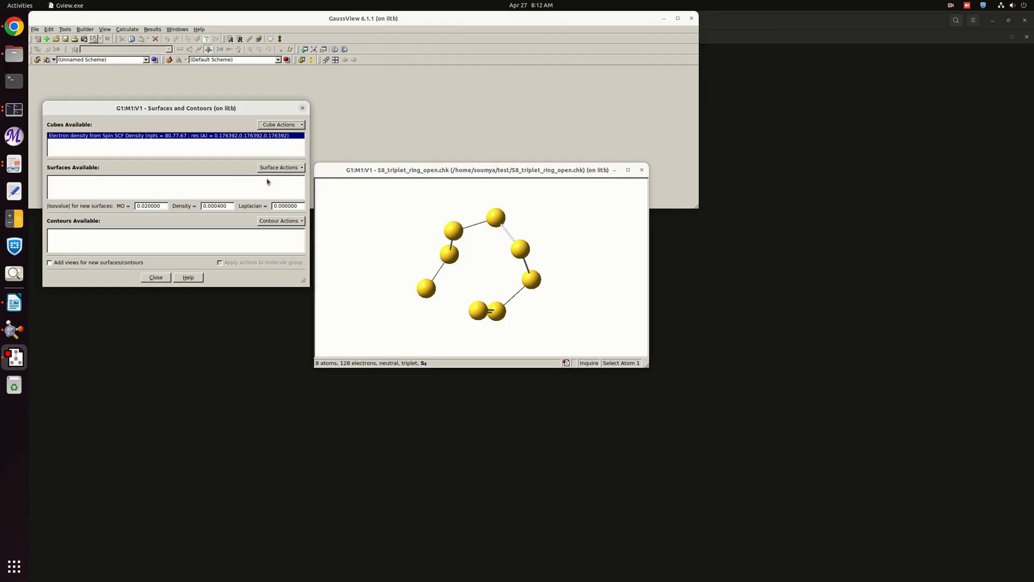
Set the density isovalue for new surfaces to 0.01
click(284, 169)
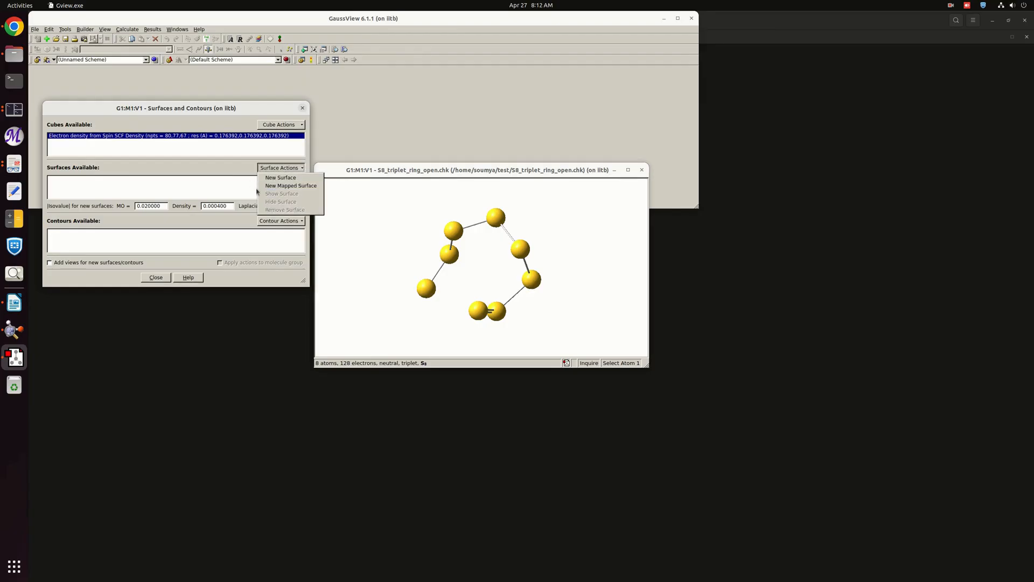
click(201, 191)
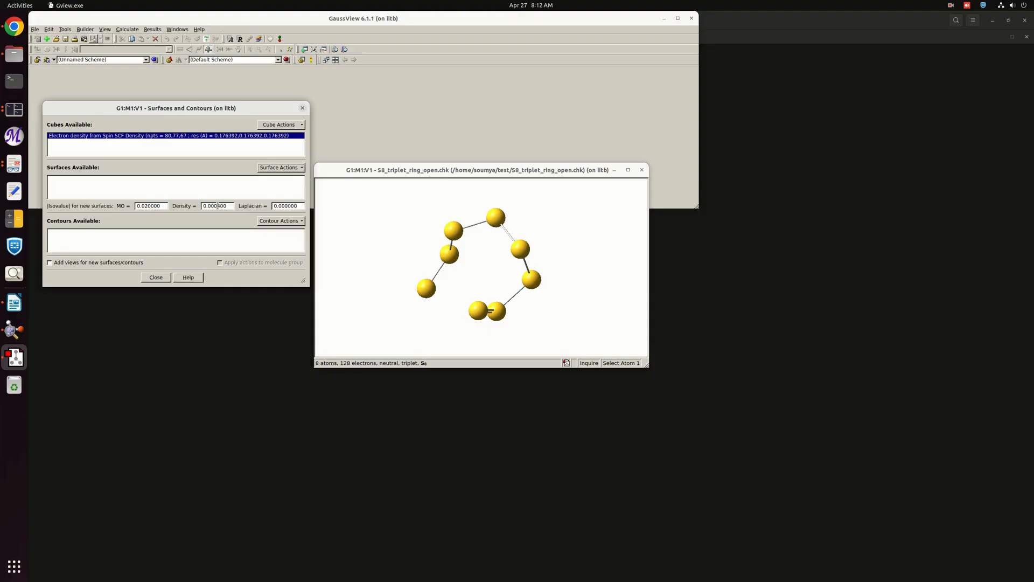
drag(211, 206, 229, 205)
text(1)
Create a mapped surface from the spin density cube, generating Spin Density values at surface points with the full density matrix
click(277, 167)
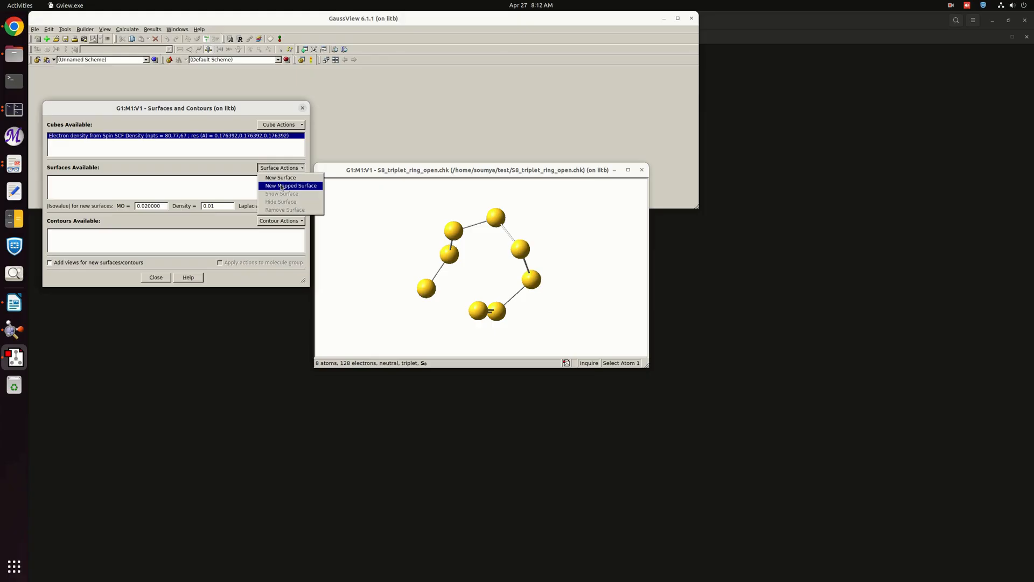
click(282, 186)
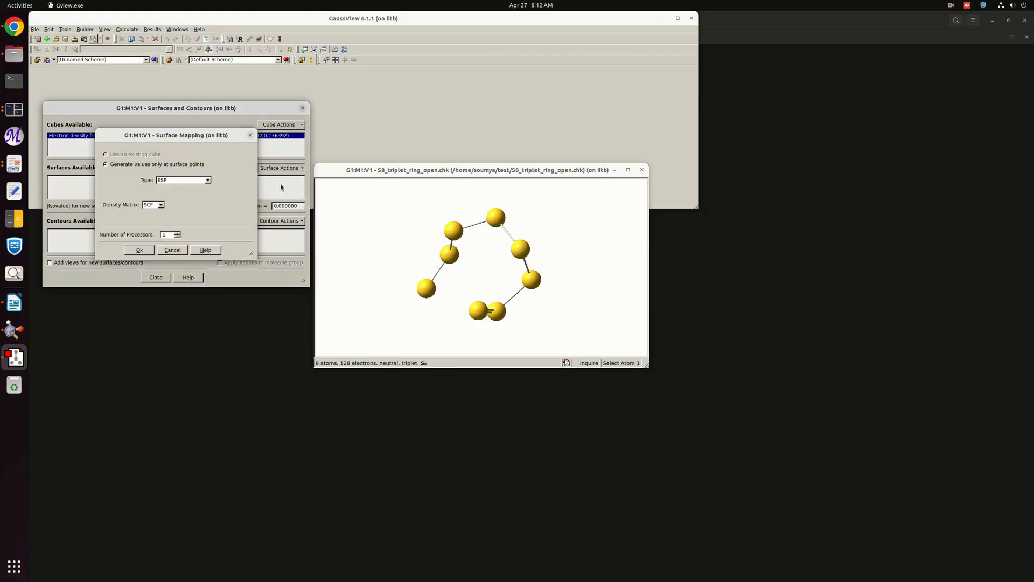
click(208, 180)
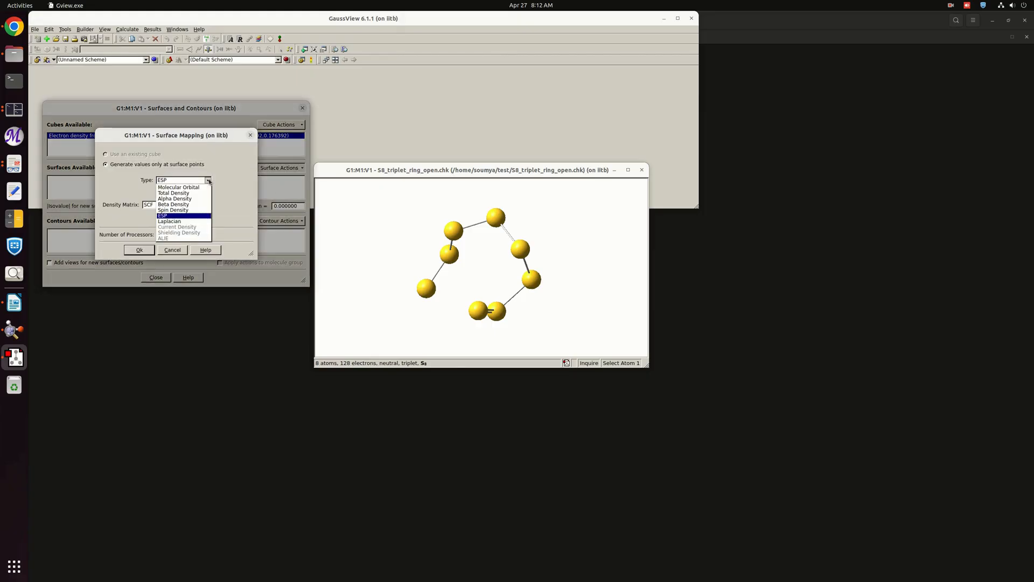
click(191, 210)
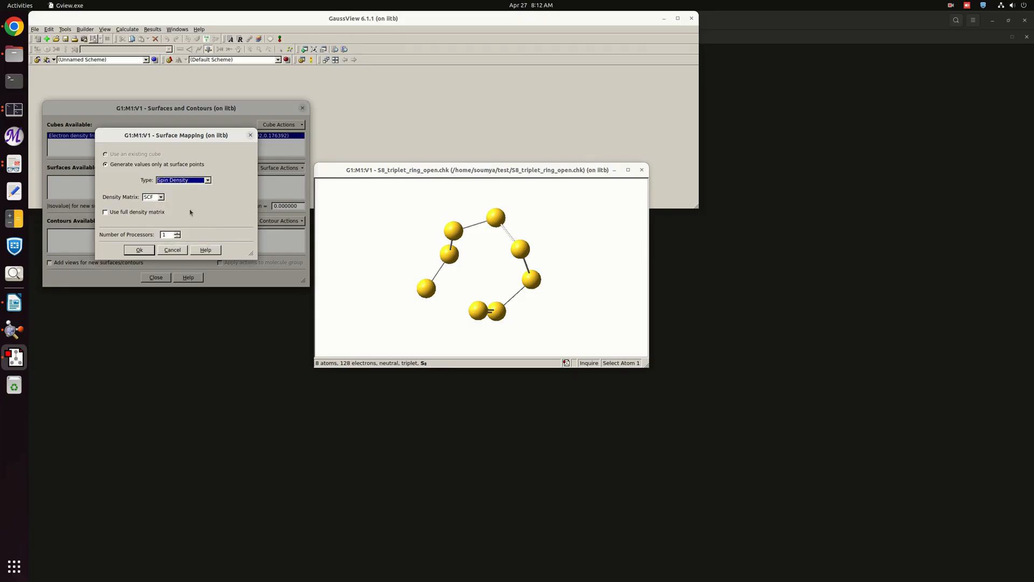
click(118, 213)
click(139, 250)
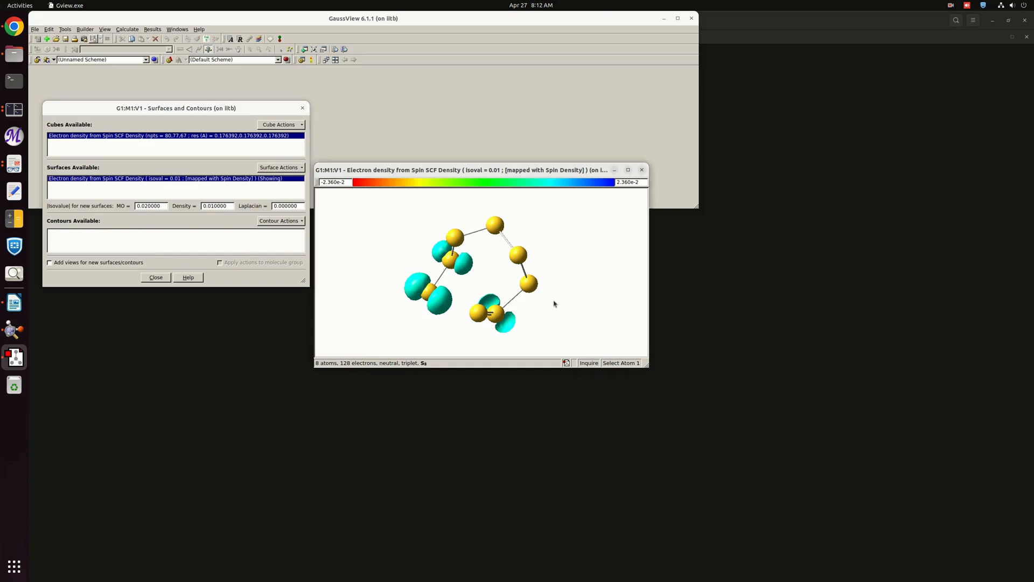
Change the molecule's surface display format to hide the backside and set Z-Clip to its minimum
mouse_move(554, 300)
mouse_down()
mouse_move(535, 309)
mouse_move(551, 296)
mouse_up()
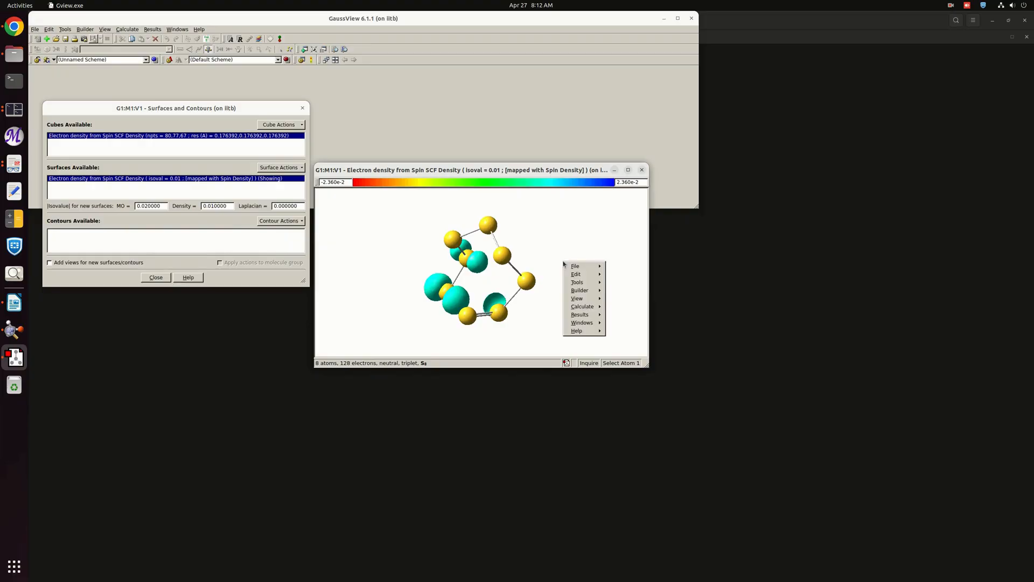
mouse_move(578, 300)
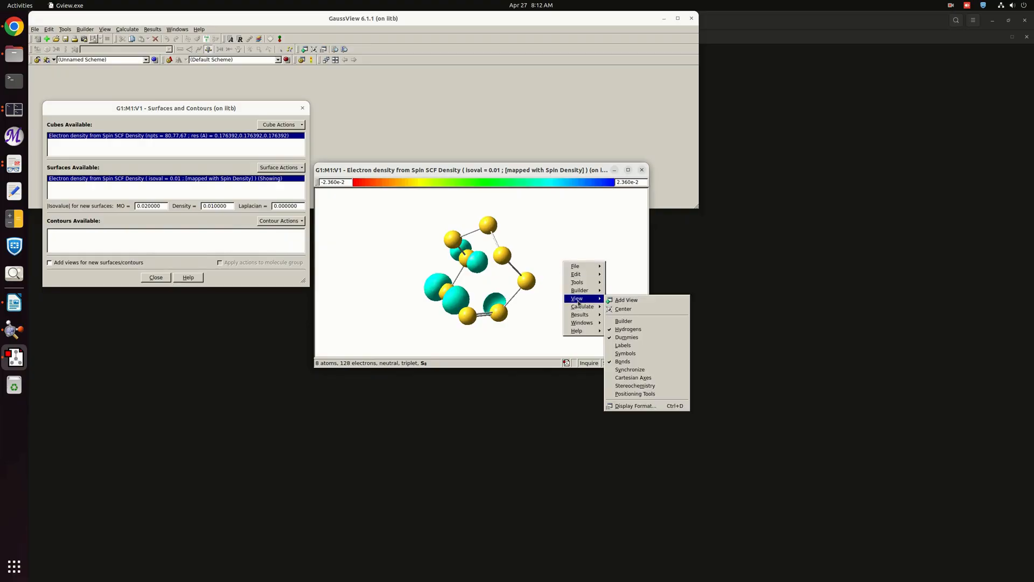
click(629, 406)
drag(492, 383, 666, 94)
click(696, 109)
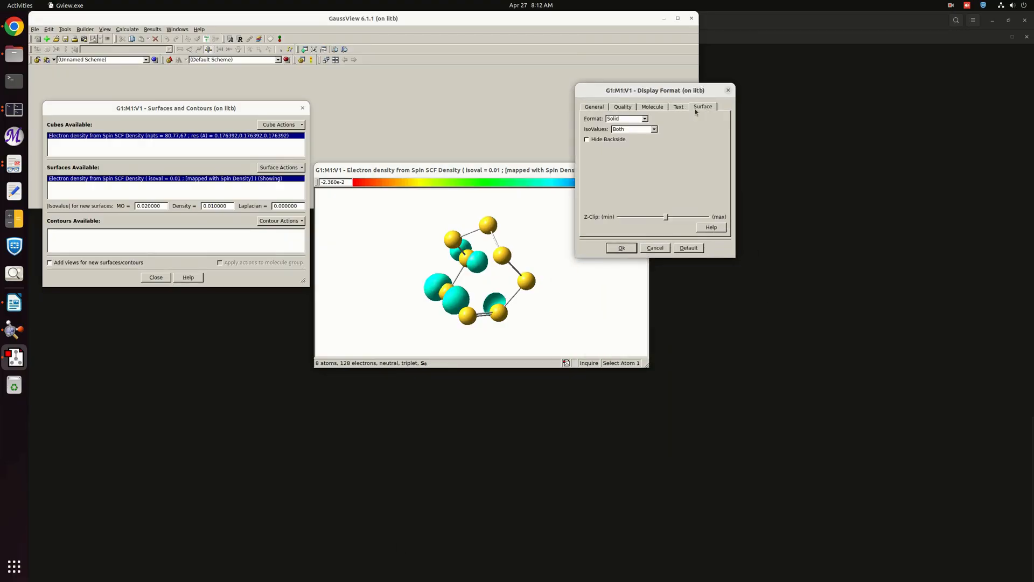
click(603, 140)
drag(667, 218, 614, 218)
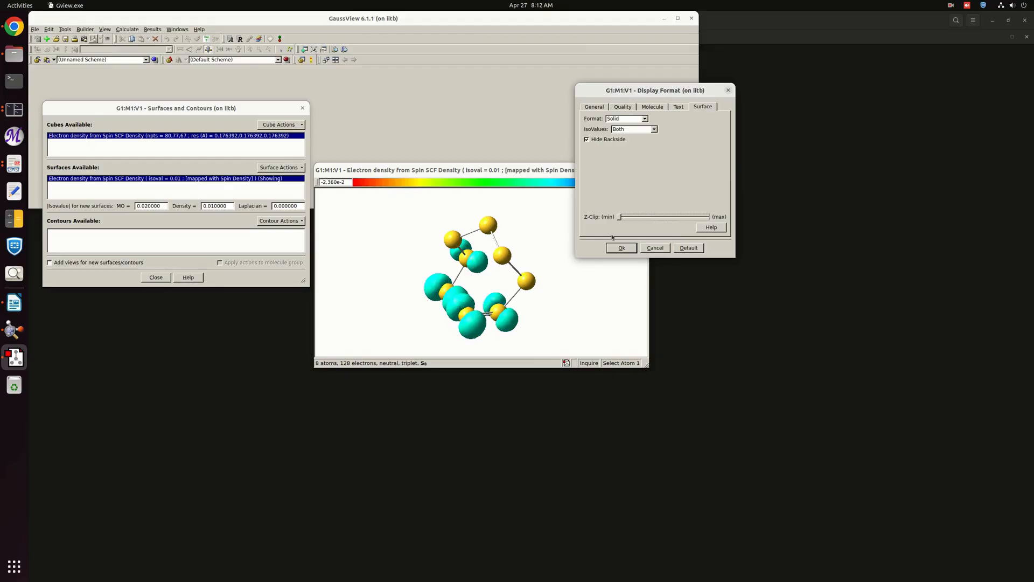
drag(555, 316, 572, 290)
click(621, 249)
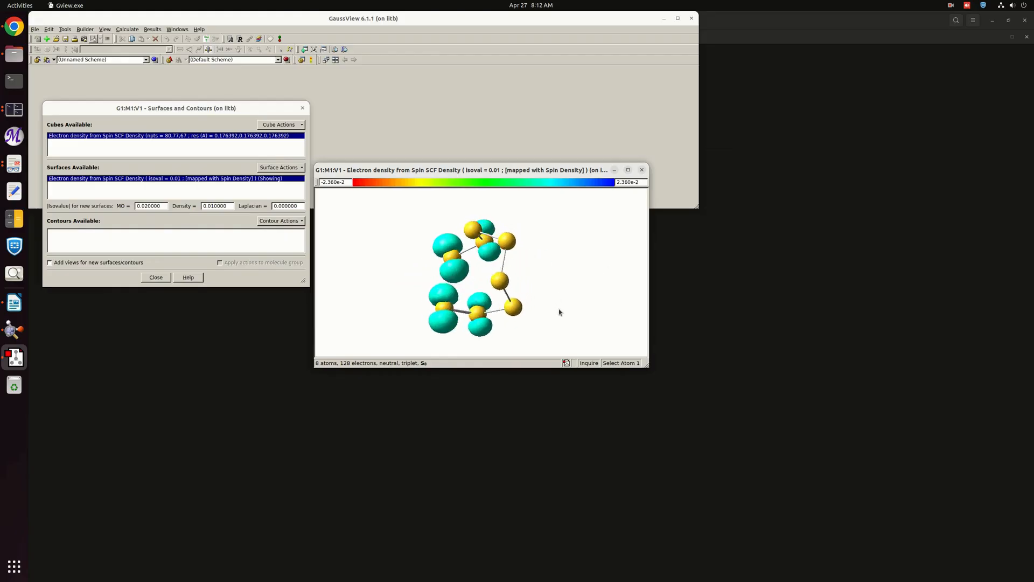
Orient the molecule so the spin density lobes show clearly and save the view as the PNG image spin_density.png in the test folder
drag(568, 311, 560, 314)
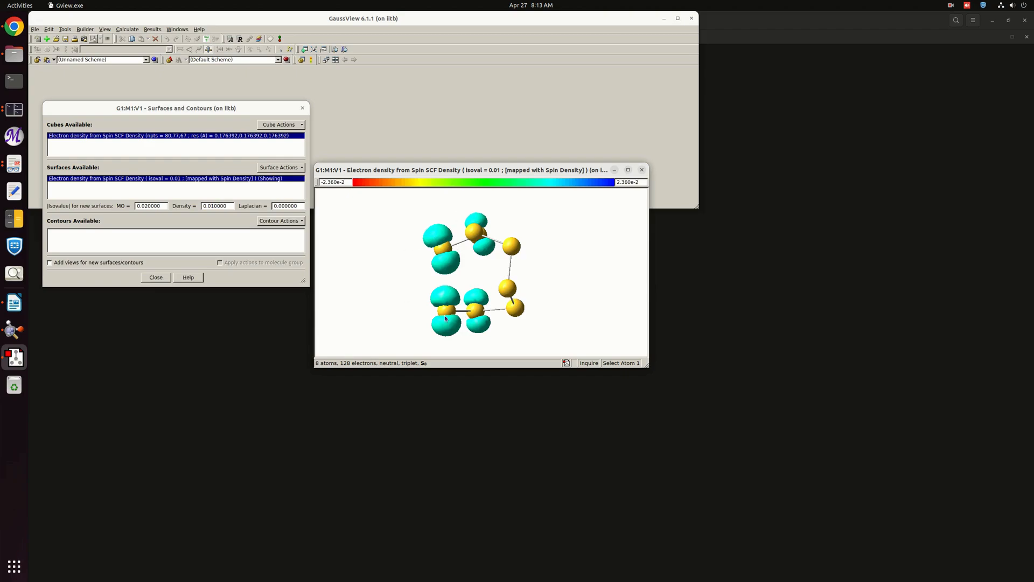
drag(576, 281, 564, 310)
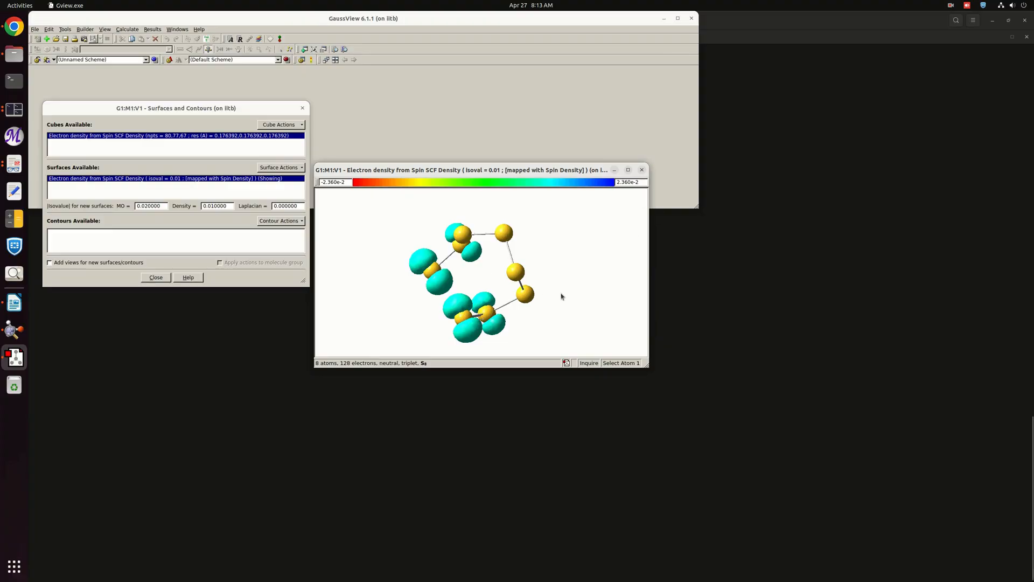
mouse_move(549, 307)
mouse_down()
mouse_move(575, 271)
mouse_move(541, 312)
mouse_move(605, 288)
mouse_move(560, 307)
mouse_move(555, 322)
mouse_up()
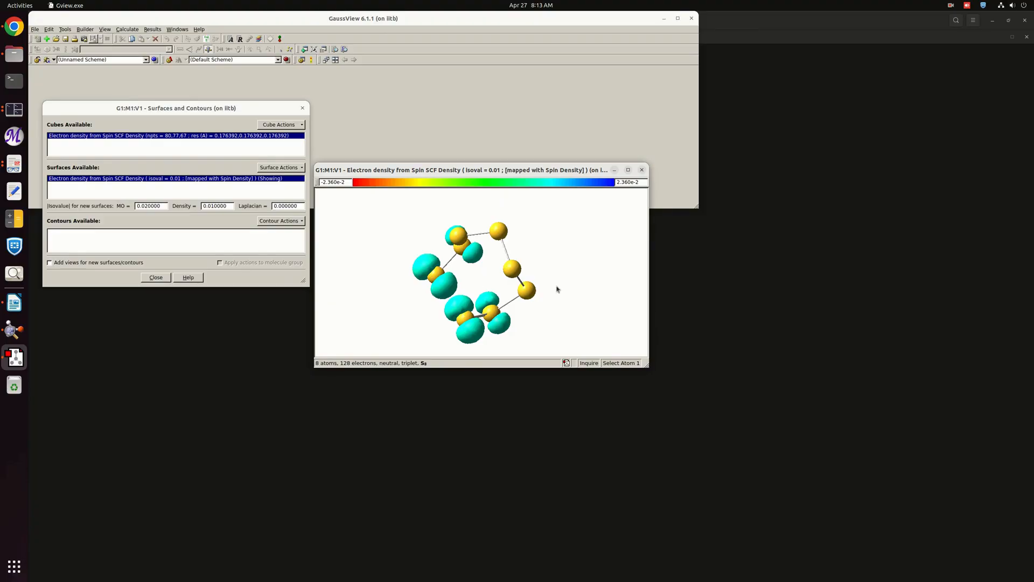
mouse_move(556, 289)
mouse_down()
mouse_move(563, 275)
mouse_move(555, 284)
mouse_up()
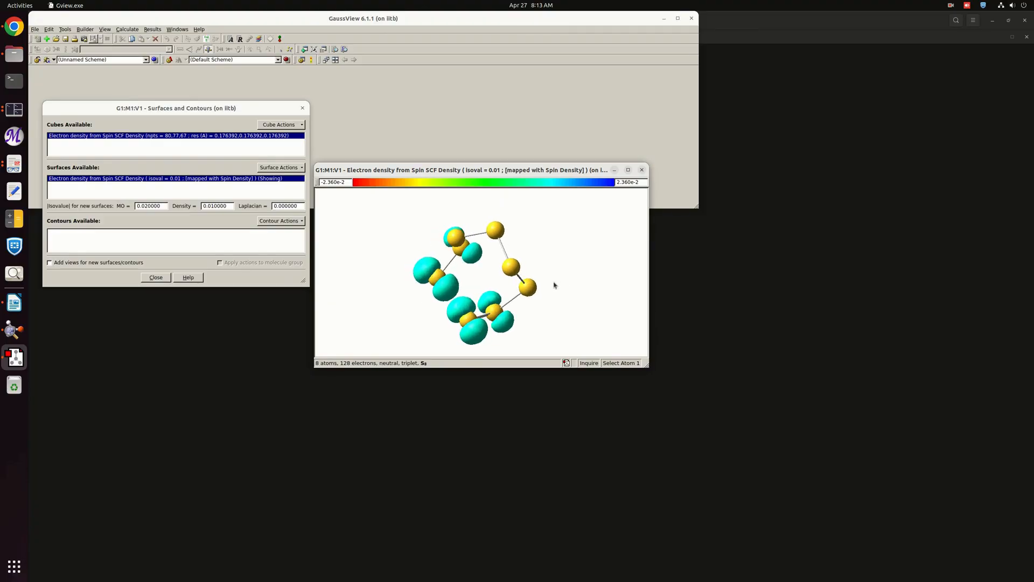
right_click(592, 272)
mouse_move(598, 277)
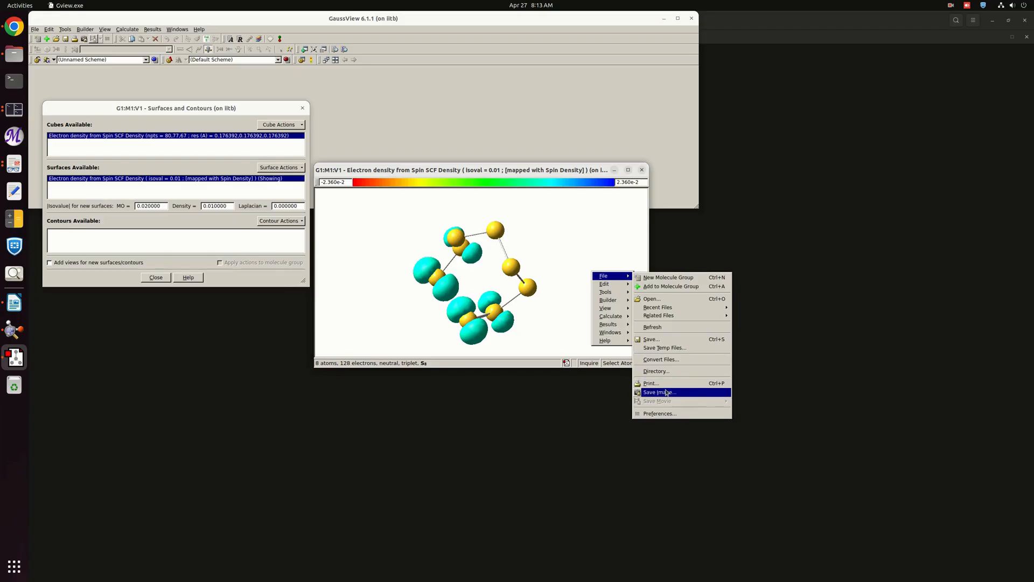
click(668, 393)
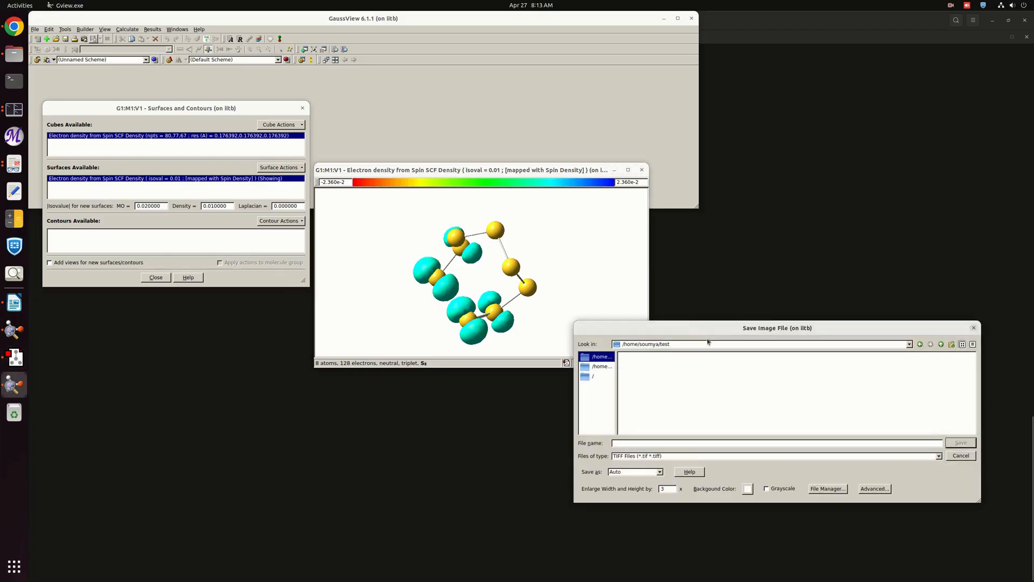
click(645, 325)
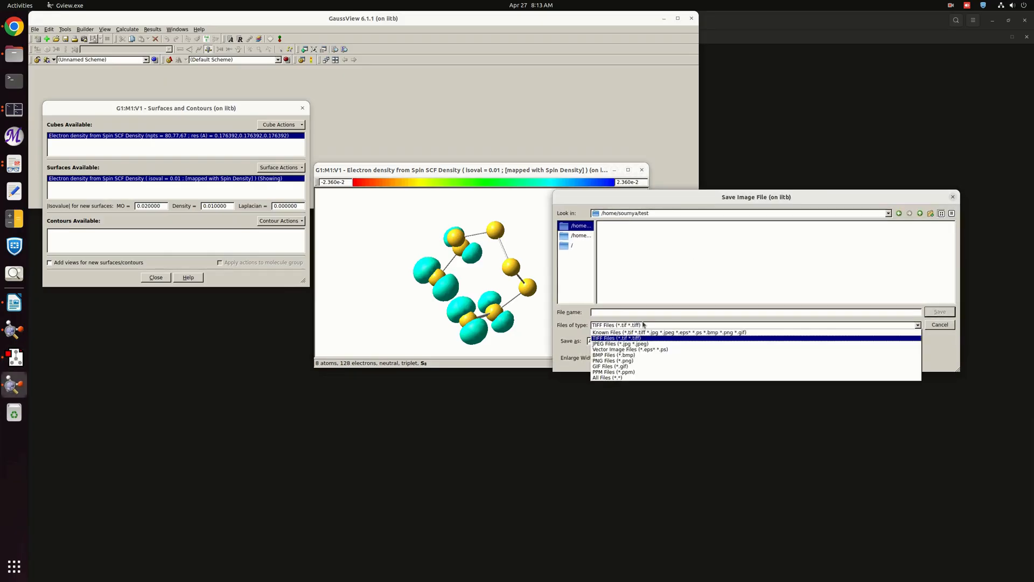
click(636, 361)
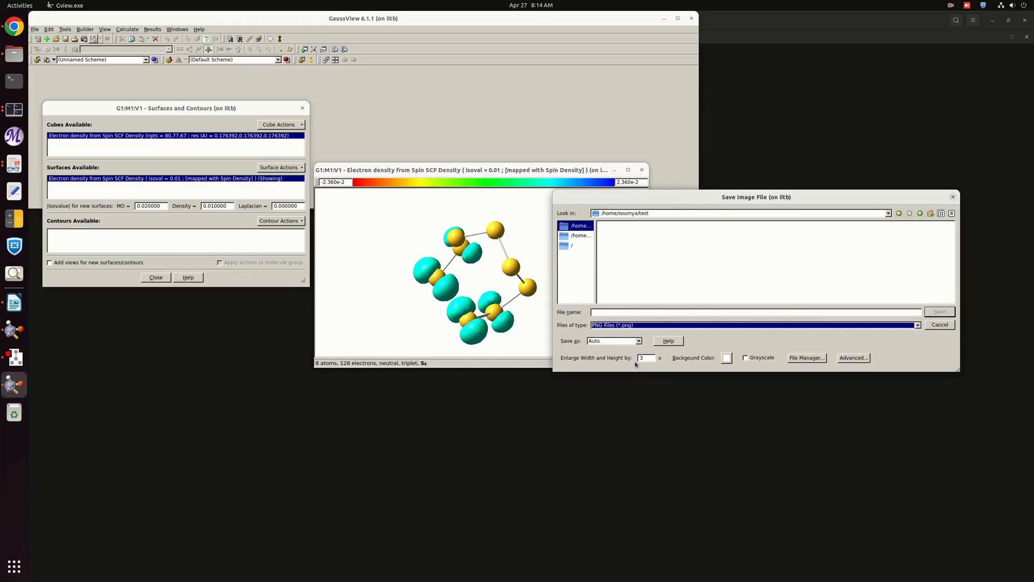
click(600, 311)
text(spin_density.png)
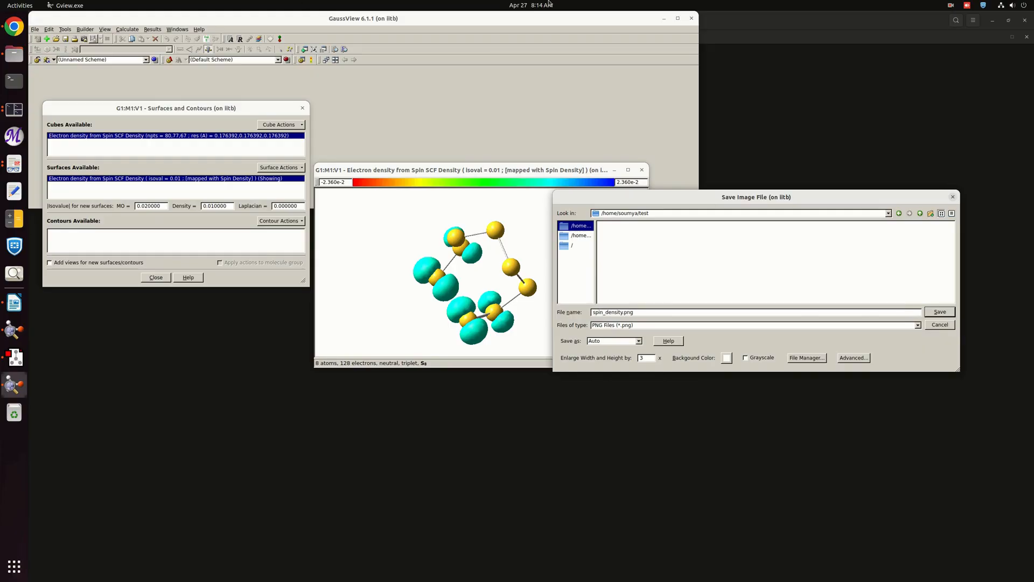
click(940, 312)
Switch to the file manager, reload the test folder and view the saved spin_density.png, closing the image and putting the folder window away
click(14, 54)
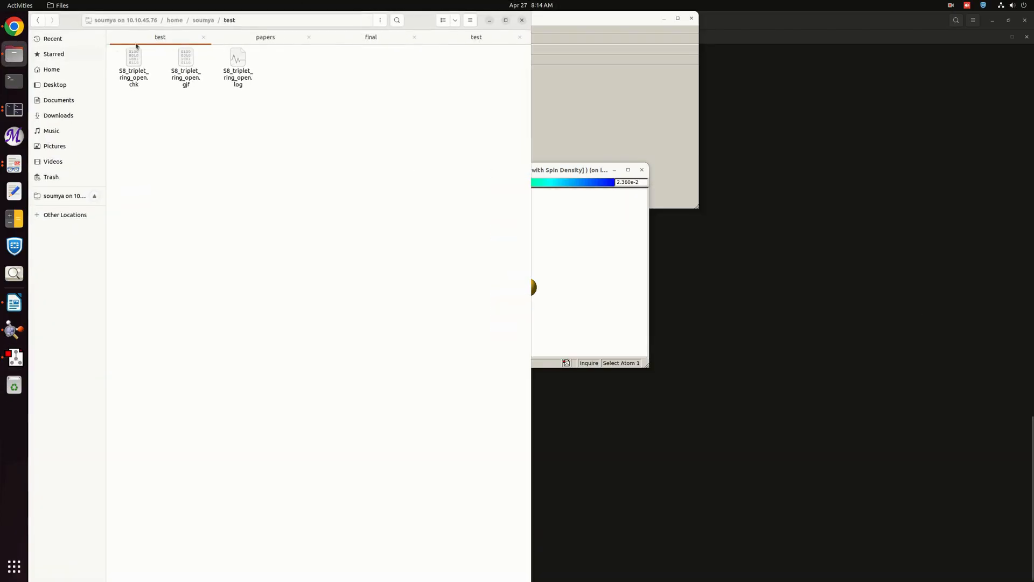
click(203, 20)
double_click(245, 98)
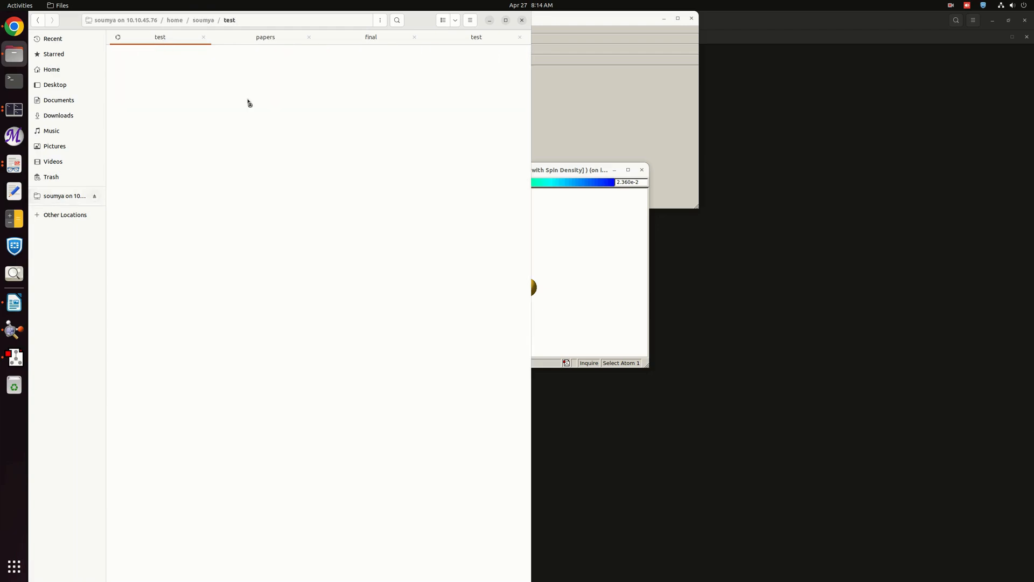
click(277, 61)
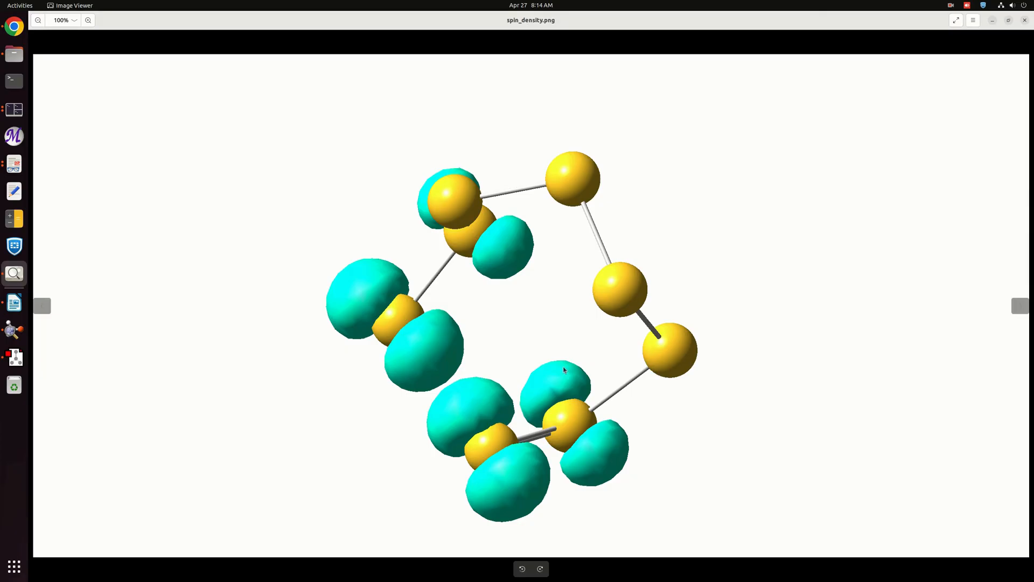
click(1025, 20)
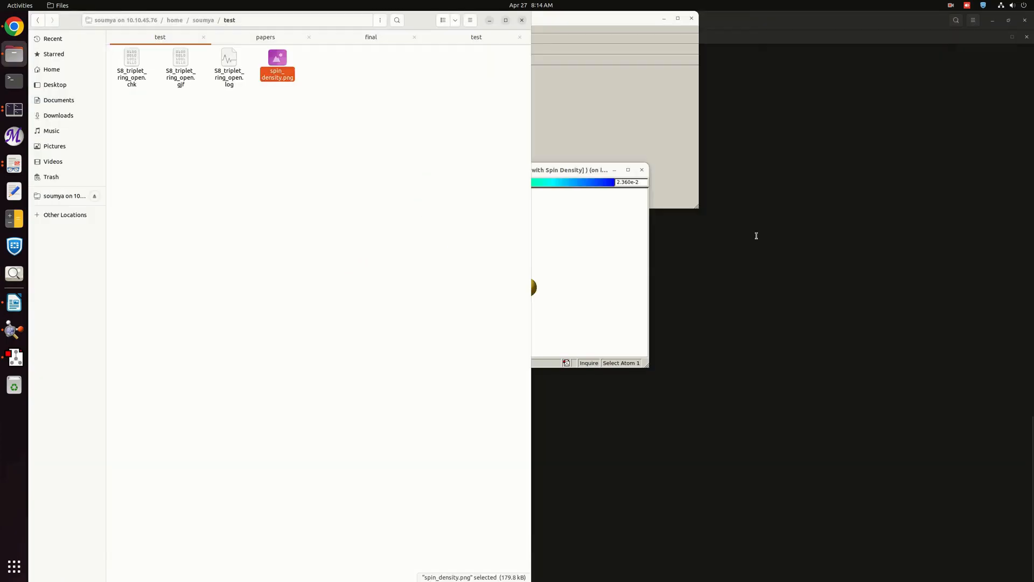
click(489, 20)
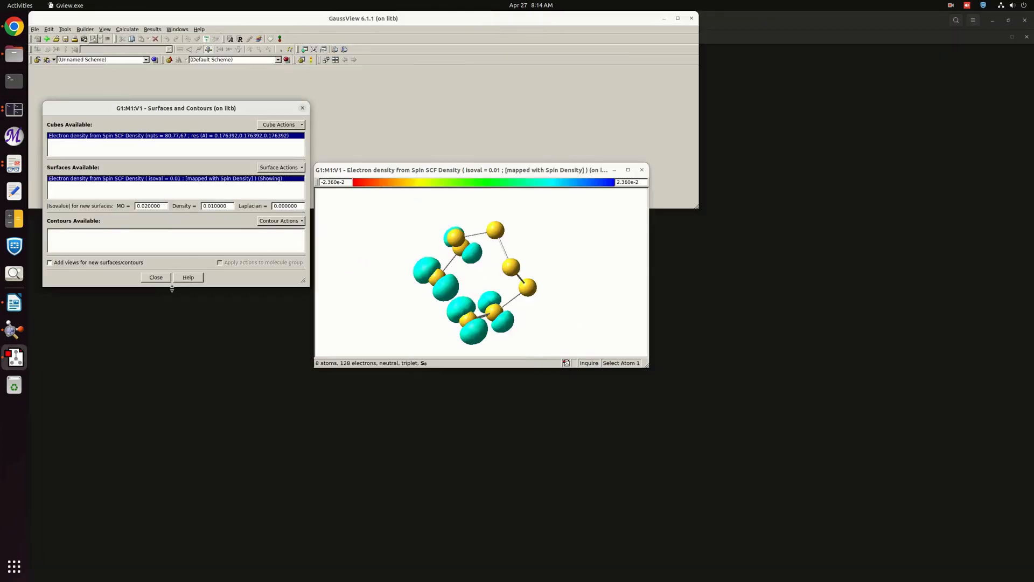
Close the Surfaces and Contours dialog and terminate the running GaussView process from the Tilix terminal
click(155, 277)
click(156, 308)
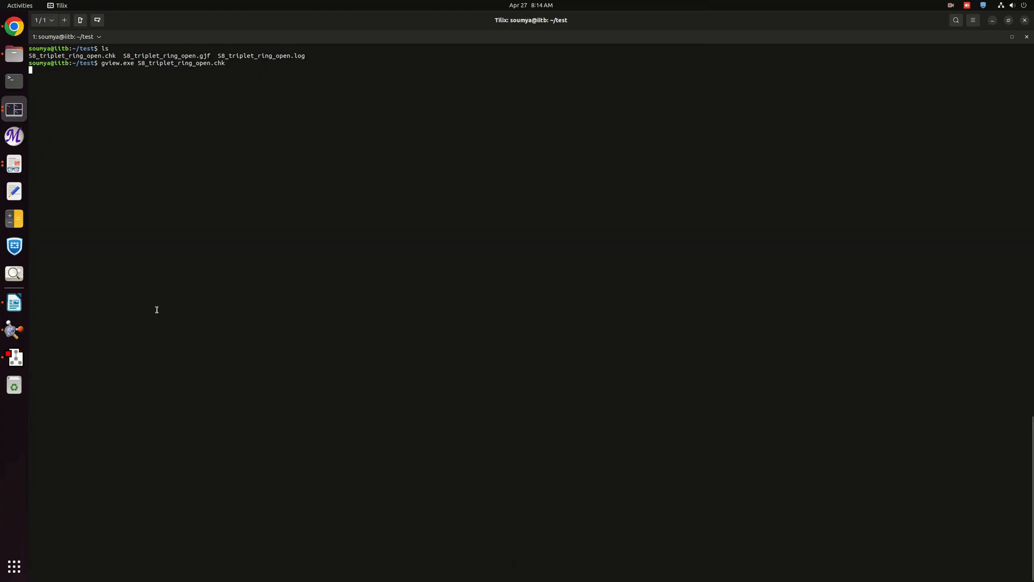
key(ctrl+c)
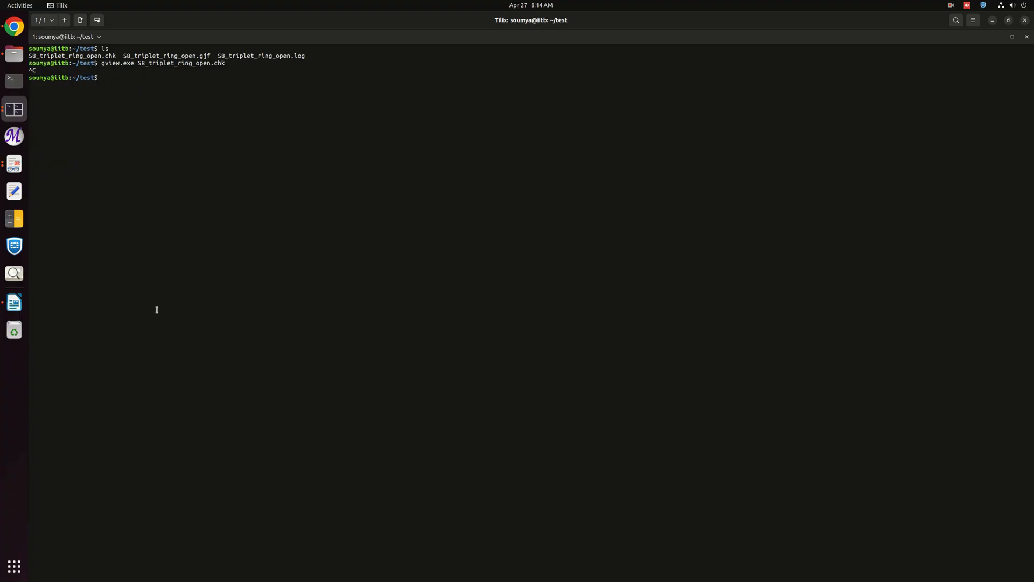
Convert S8_triplet_ring_open.chk to the formatted checkpoint file S8_triplet_ring_open.fchk with formchk
text(form)
key(Tab)
text(S)
key(Tab)
text(c)
key(Tab)
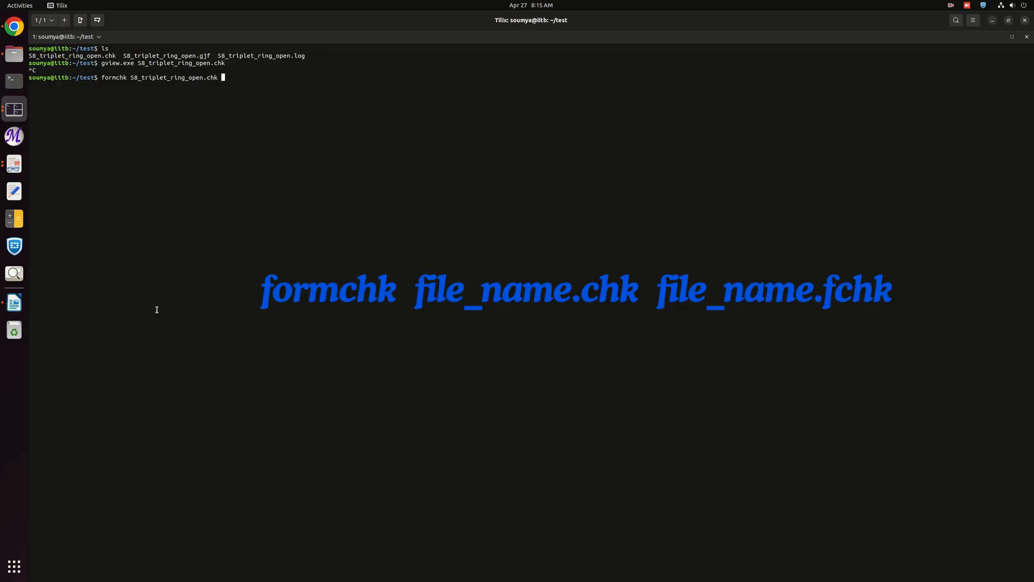
text(S)
key(Tab)
text(fchk)
key(Return)
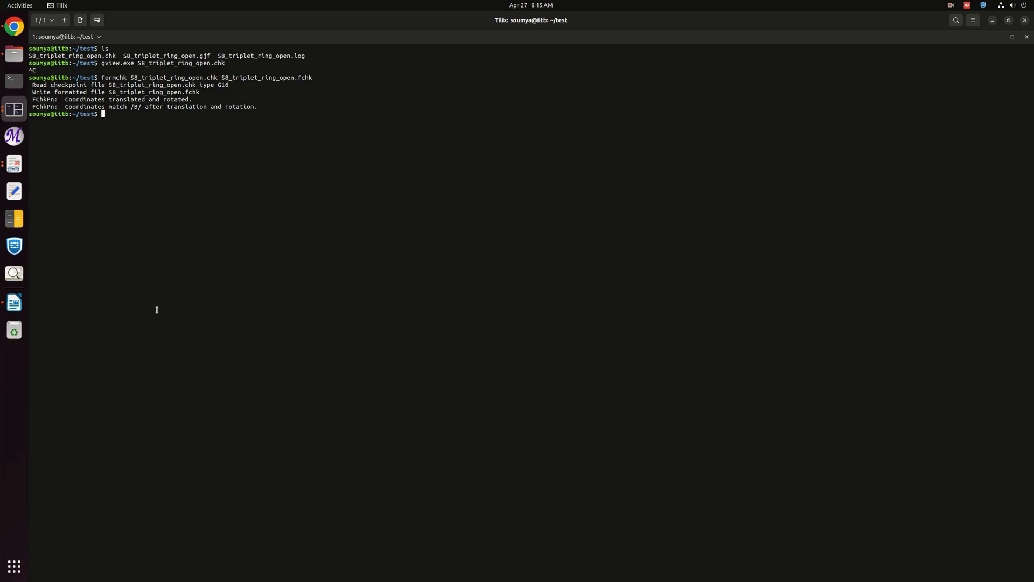
Generate spin_density_S8_triplet_open_chain.cub from S8_triplet_ring_open.fchk using cubegen with options 0, spin=SCF, 0 and h, and list the folder's files
text(cubegen )
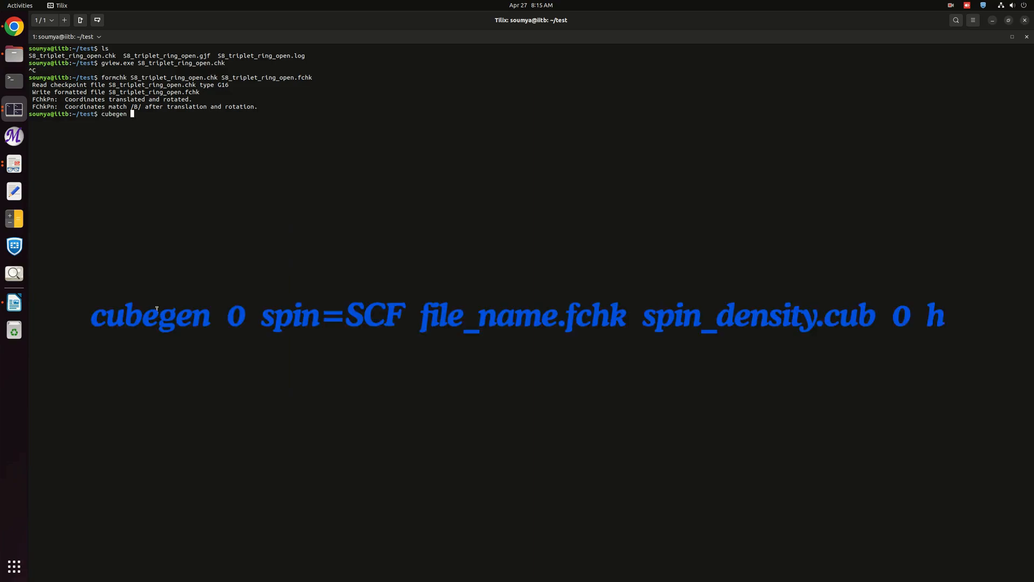
text(0 spin=SCF S8)
key(Tab)
text(fchk spin)
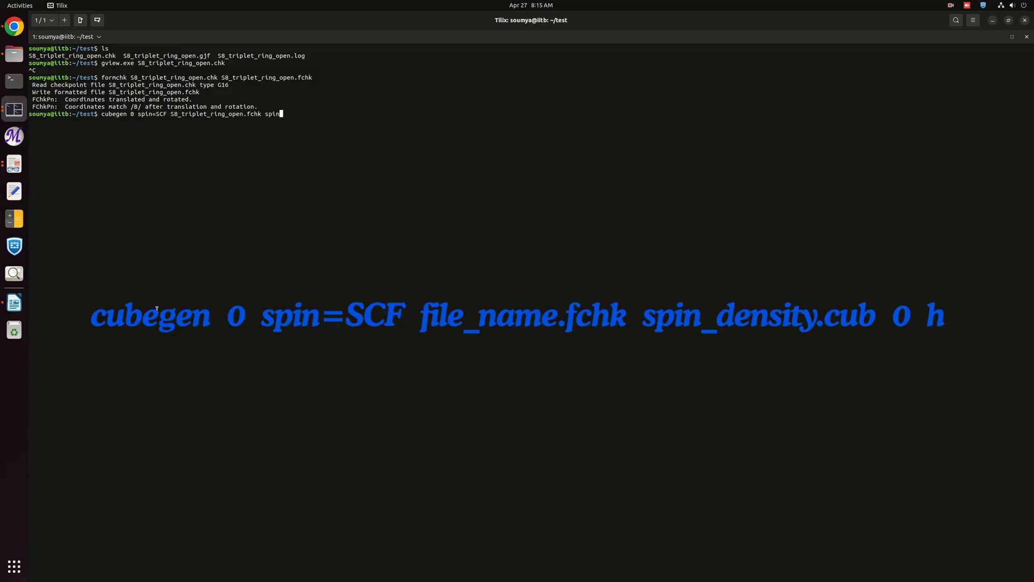
text(_density_S8_triplet_open_chain.cub 0 h)
key(Return)
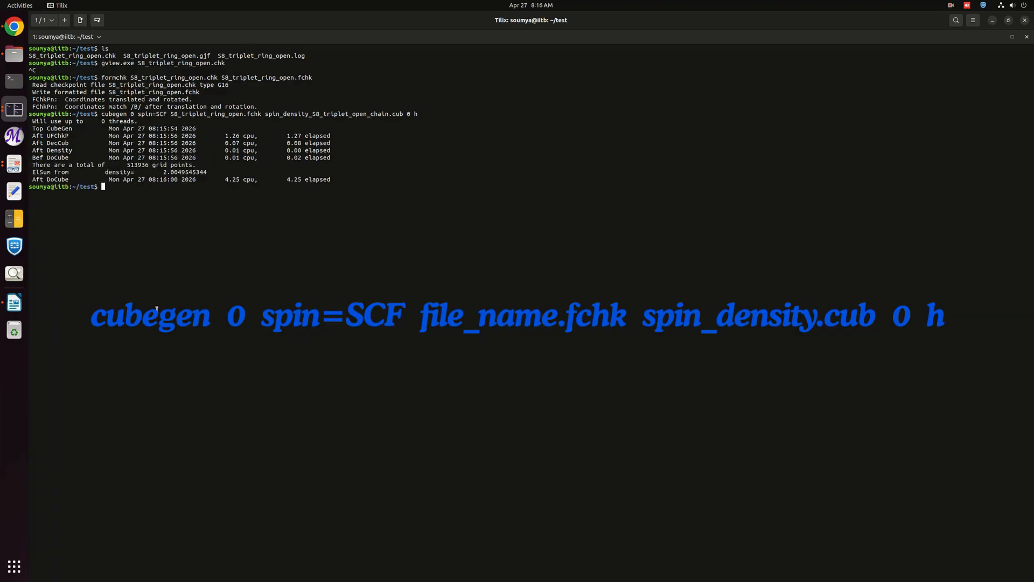
text(ls)
key(Return)
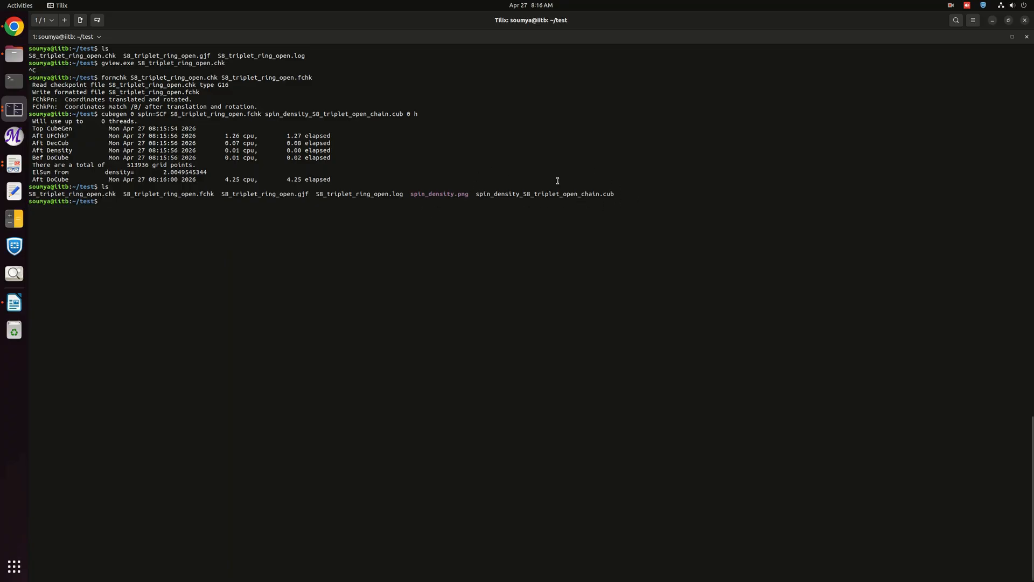
Switch to the file manager, reload the remote test folder and copy spin_density_S8_triplet_open_chain.cub into the local Desktop/test folder
click(14, 54)
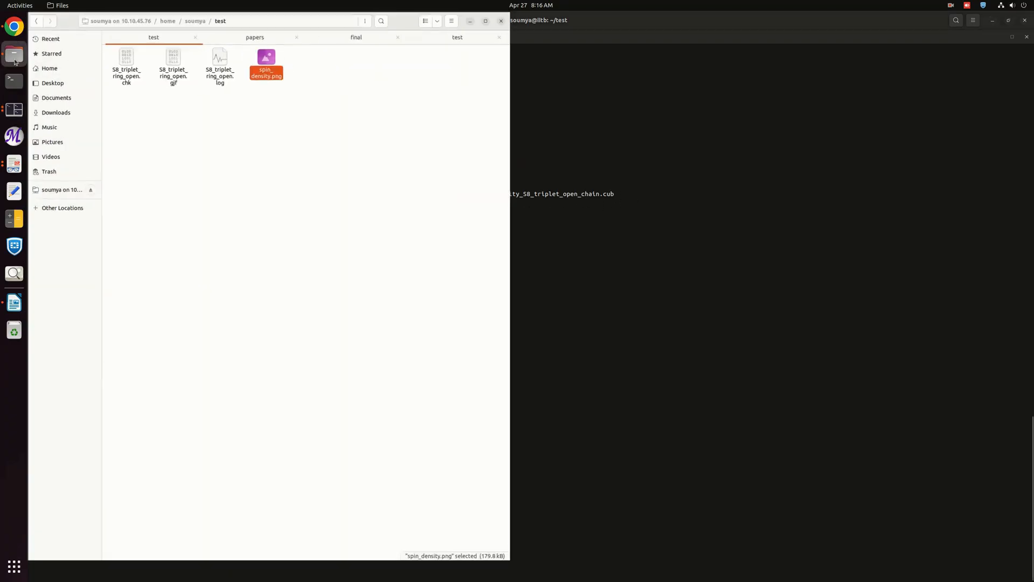
click(204, 20)
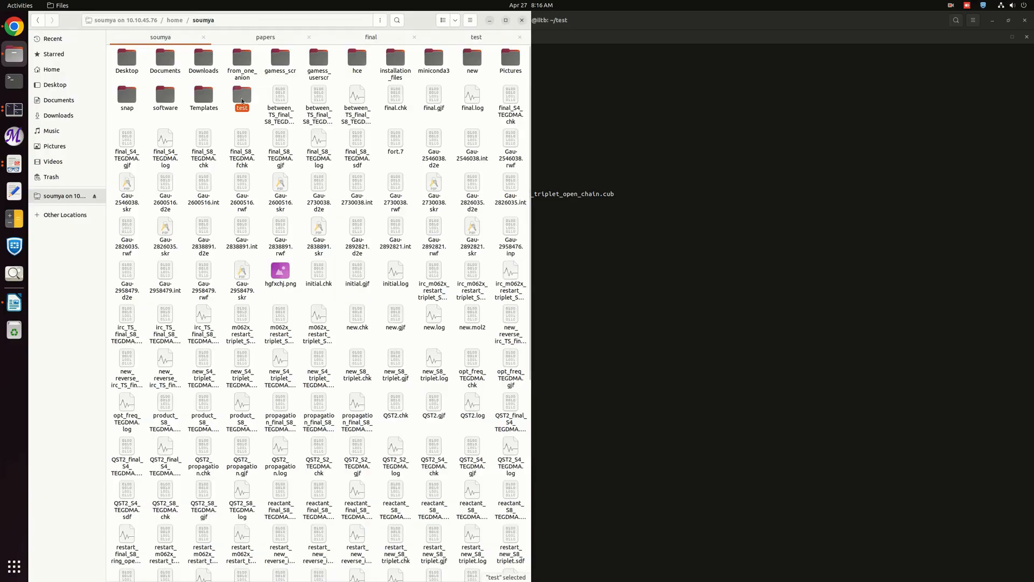
double_click(238, 97)
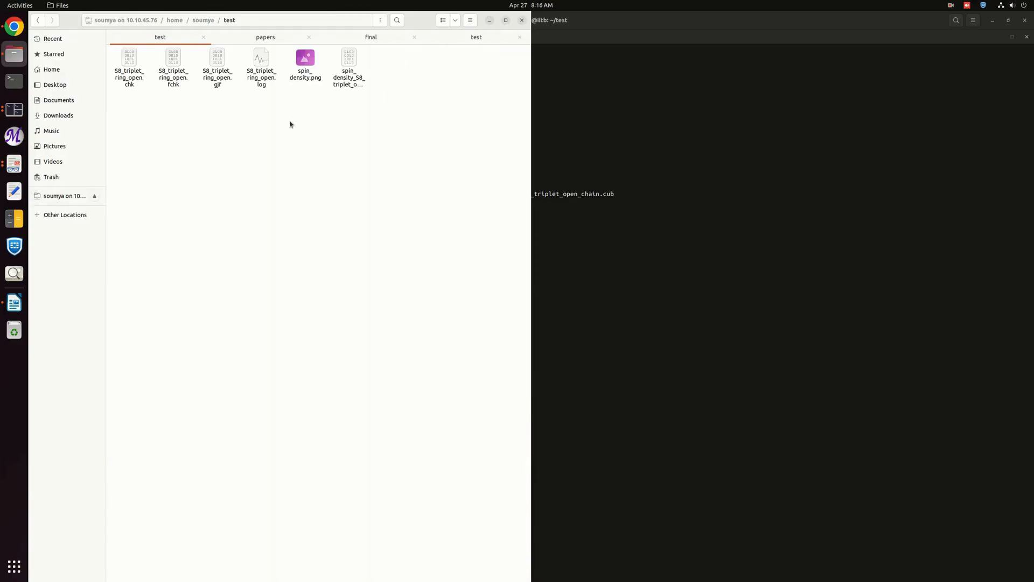
right_click(349, 80)
click(372, 118)
click(463, 38)
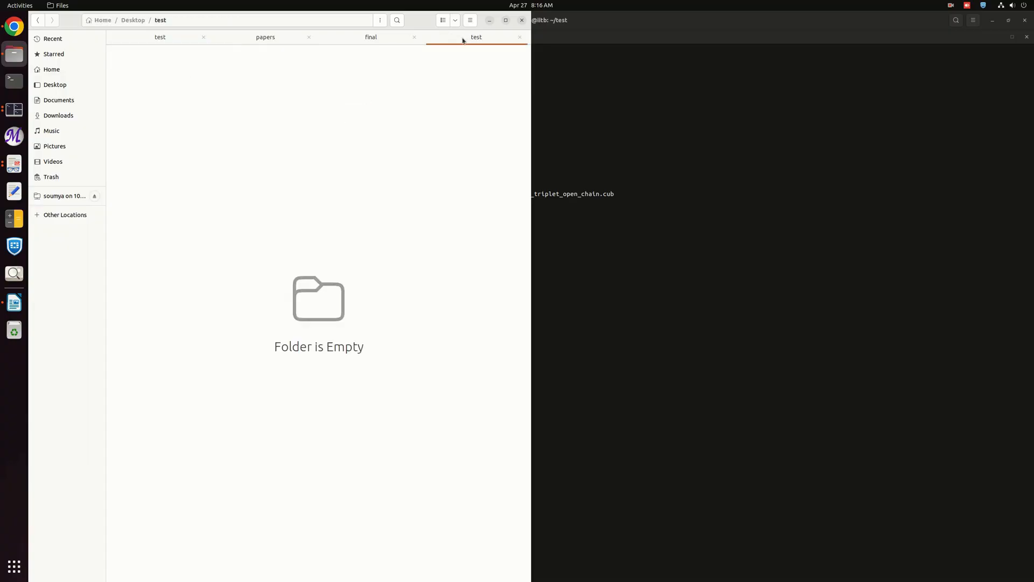
right_click(233, 160)
click(260, 186)
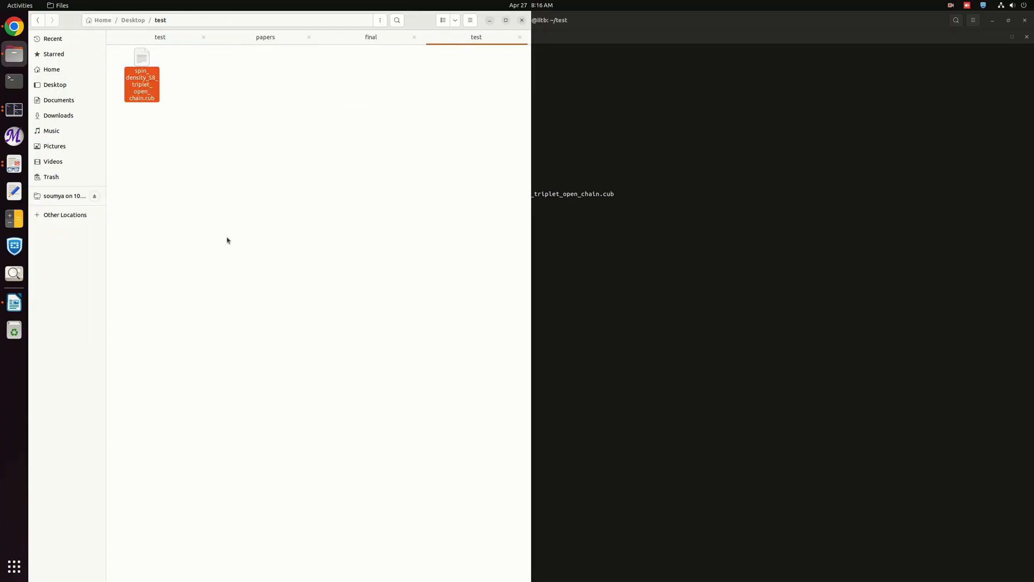
Open a terminal in the local Desktop/test folder
right_click(217, 222)
click(263, 270)
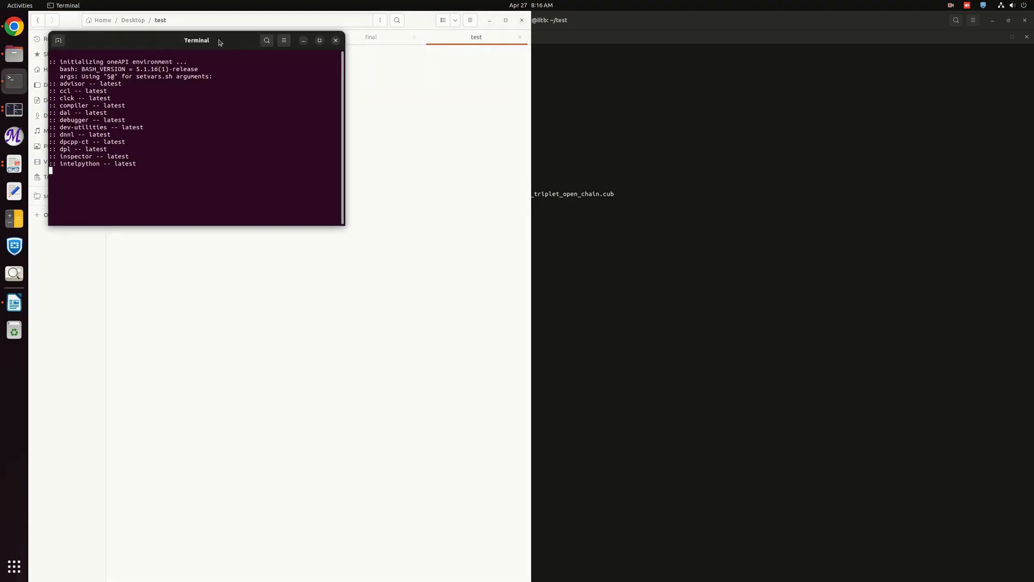
text(gview.exe)
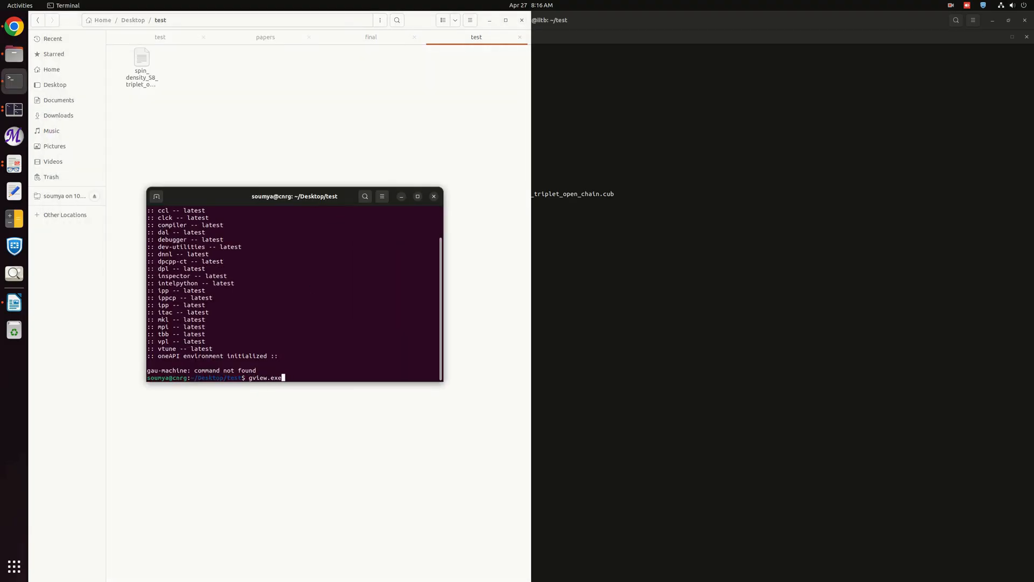
key(BackSpace)
key(BackSpace)
key(BackSpace)
key(BackSpace)
key(BackSpace)
key(BackSpace)
key(BackSpace)
key(BackSpace)
key(BackSpace)
key(BackSpace)
Launch VMD from the terminal and load spin_density_S8_triplet_open_chain.cub as a new molecule
text(vmd)
key(Return)
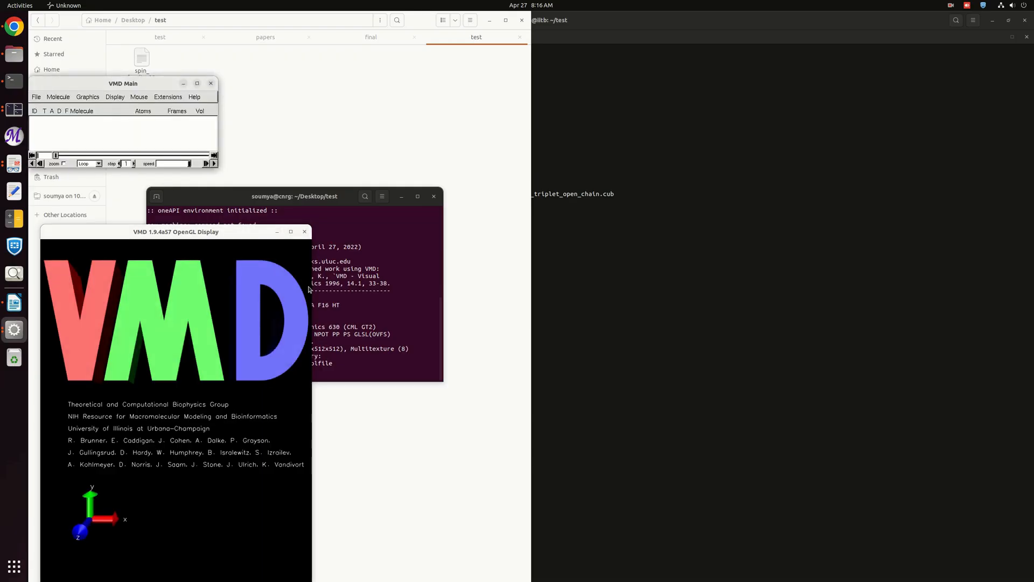
click(37, 98)
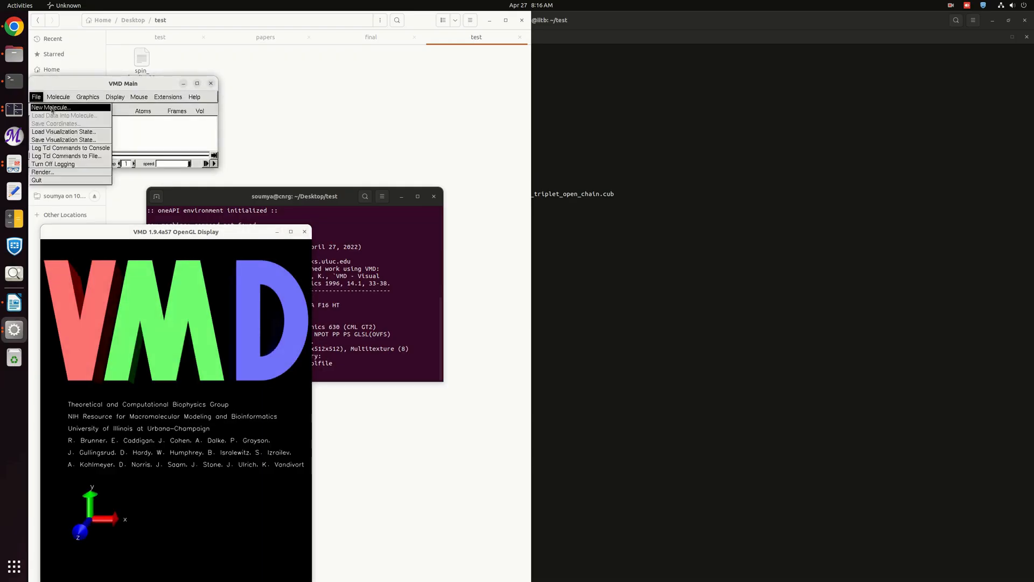
click(49, 108)
click(210, 152)
click(204, 119)
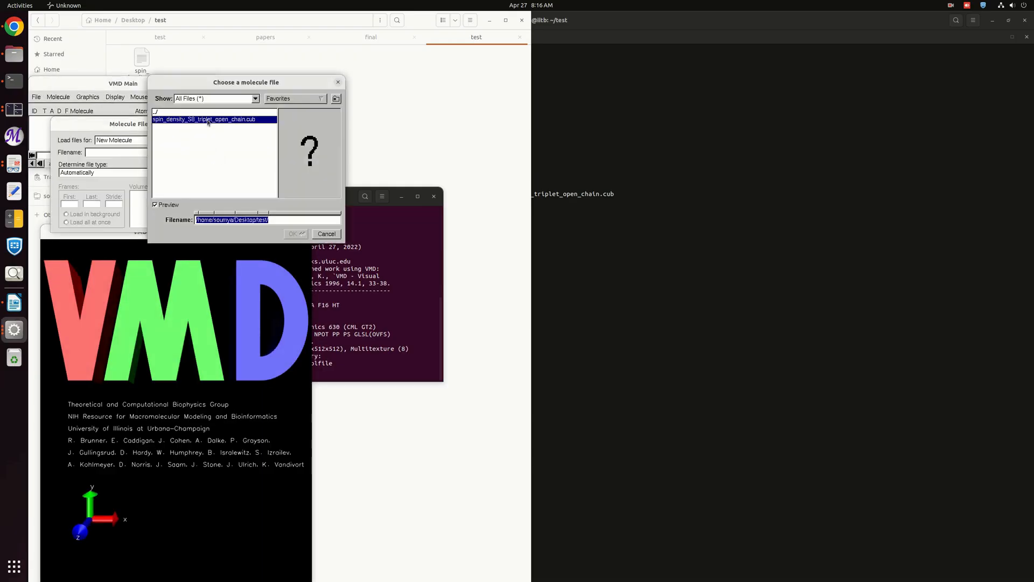
click(295, 234)
click(207, 172)
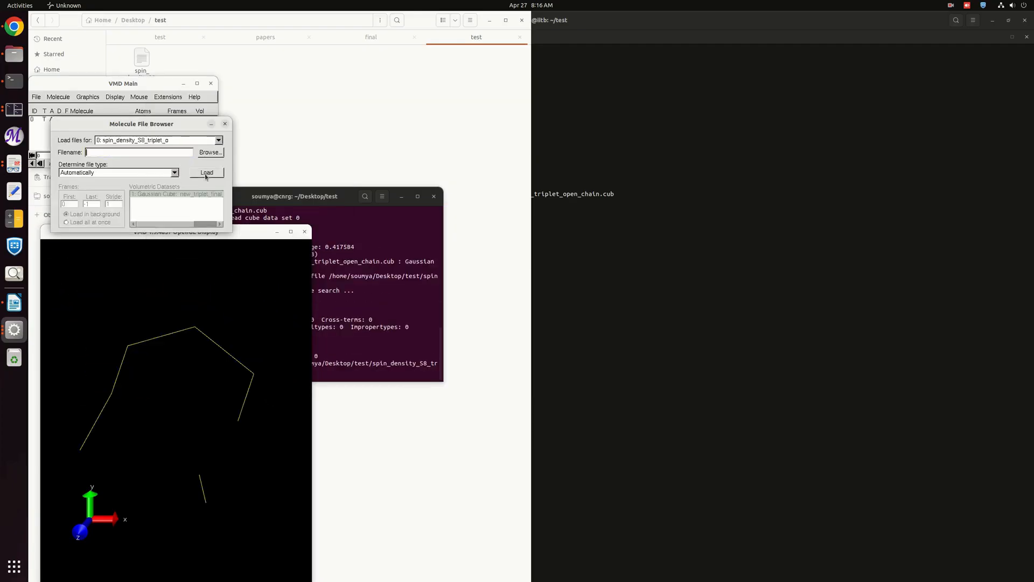
Tile the OpenGL display to half the screen, move the file browser aside and set the display background color to 8 white
key(super+Right)
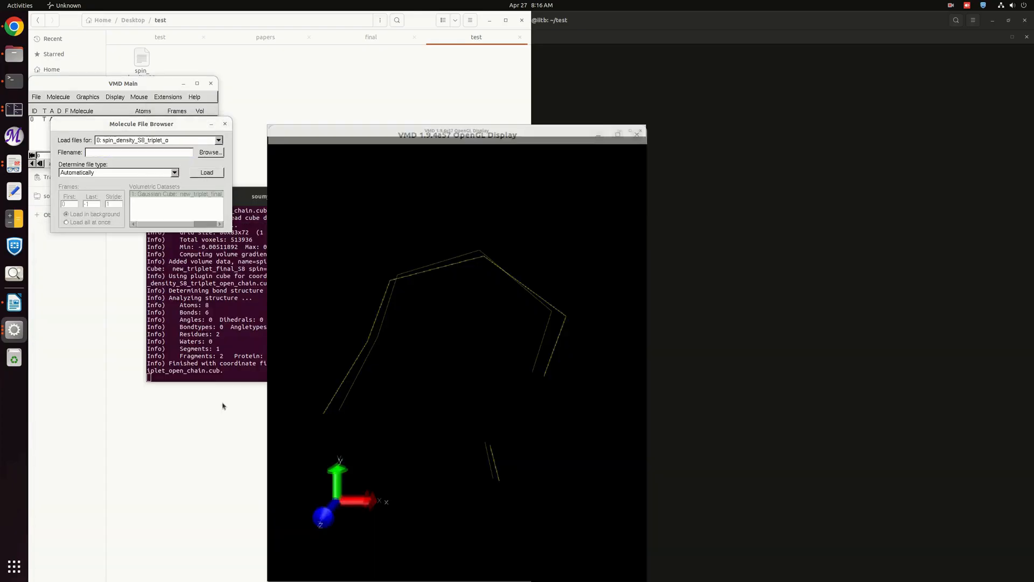
drag(126, 126, 103, 157)
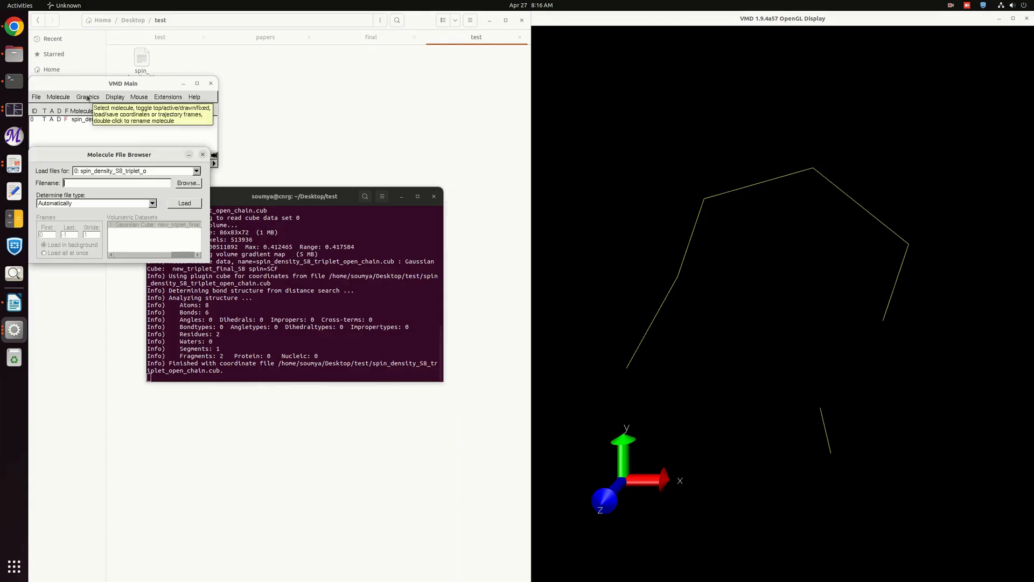
click(88, 97)
click(95, 115)
click(65, 125)
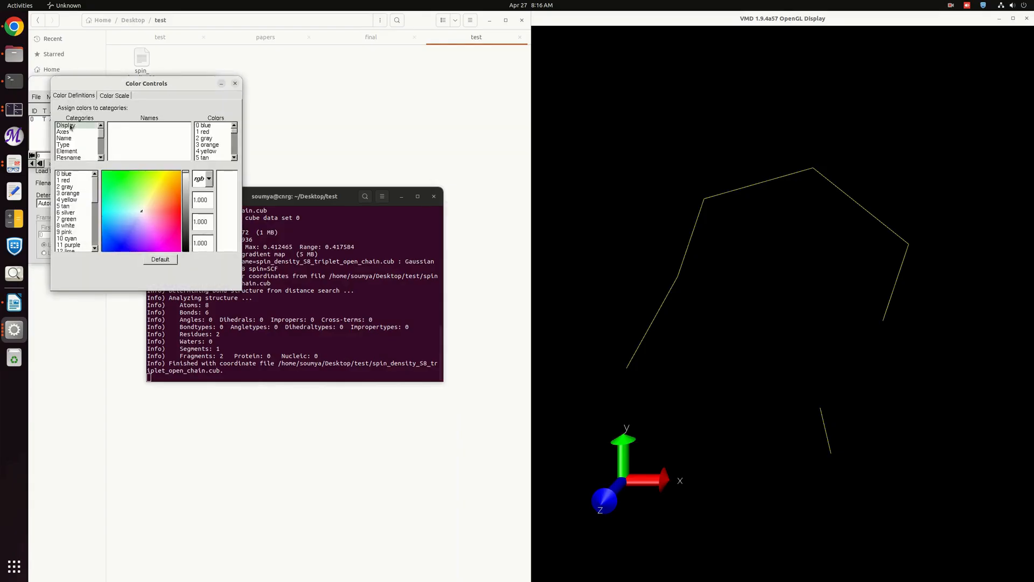
click(124, 125)
scroll(217, 136, up, 5)
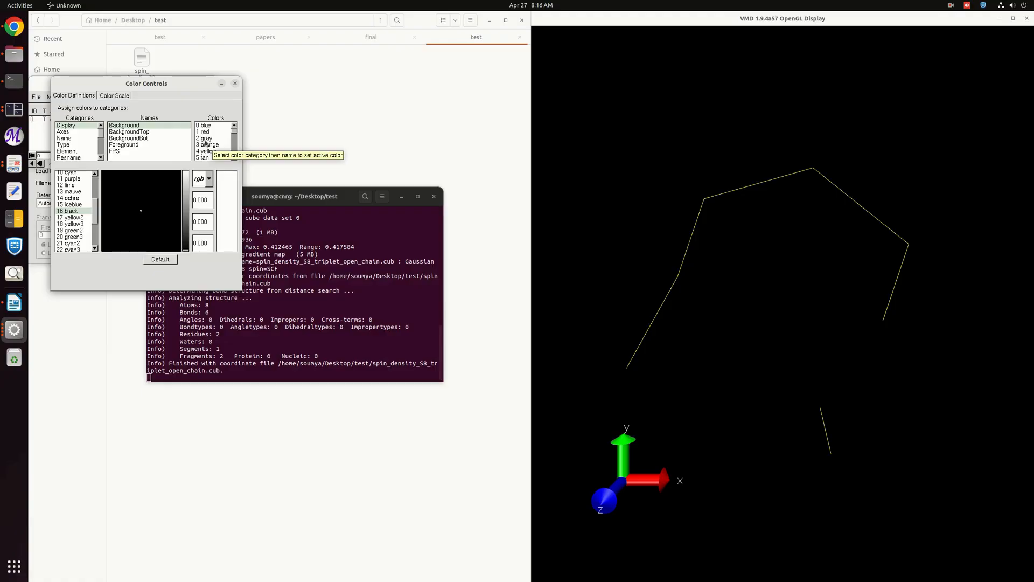
scroll(208, 150, down, 1)
scroll(207, 153, down, 1)
click(208, 151)
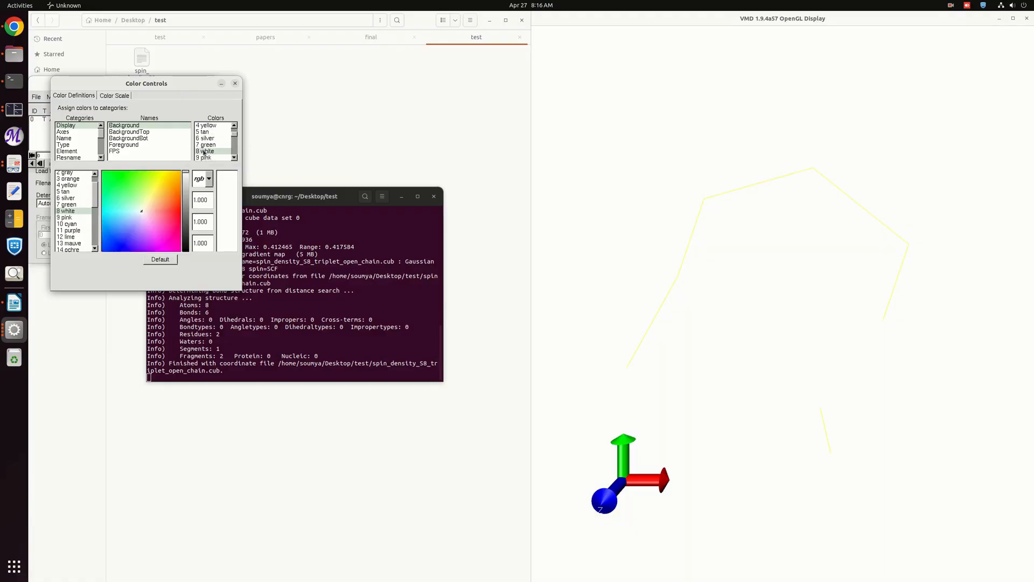
click(221, 83)
Switch the display to orthographic projection and turn the axes off
click(115, 97)
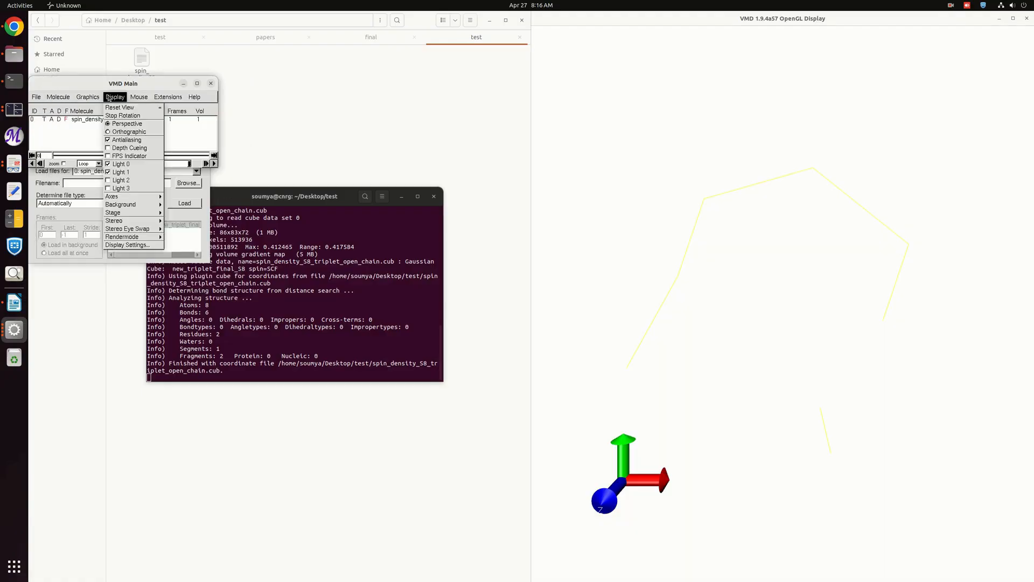
click(129, 132)
click(114, 96)
mouse_move(129, 197)
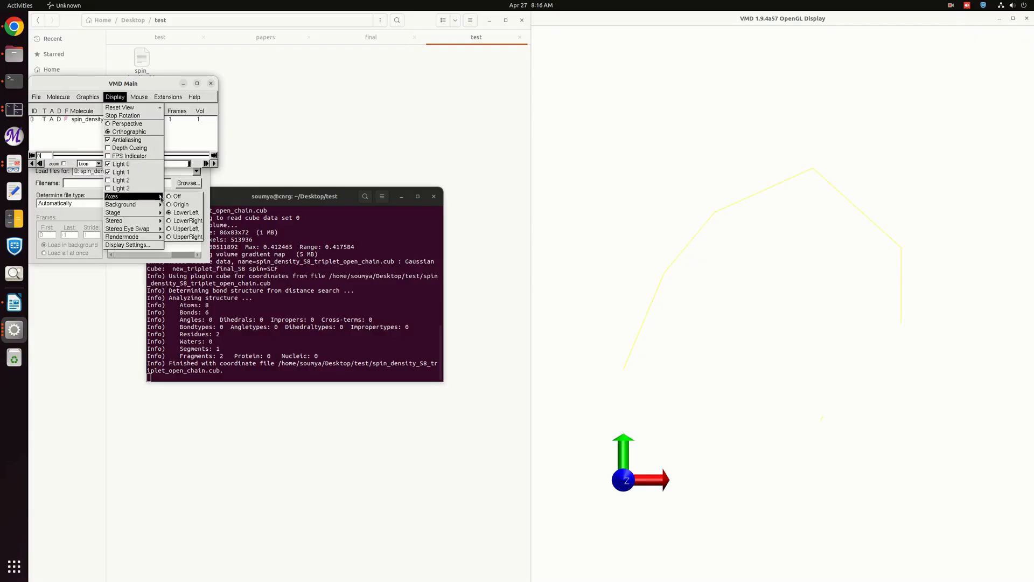
click(178, 198)
Change the molecule's representation to the CPK drawing method
click(87, 97)
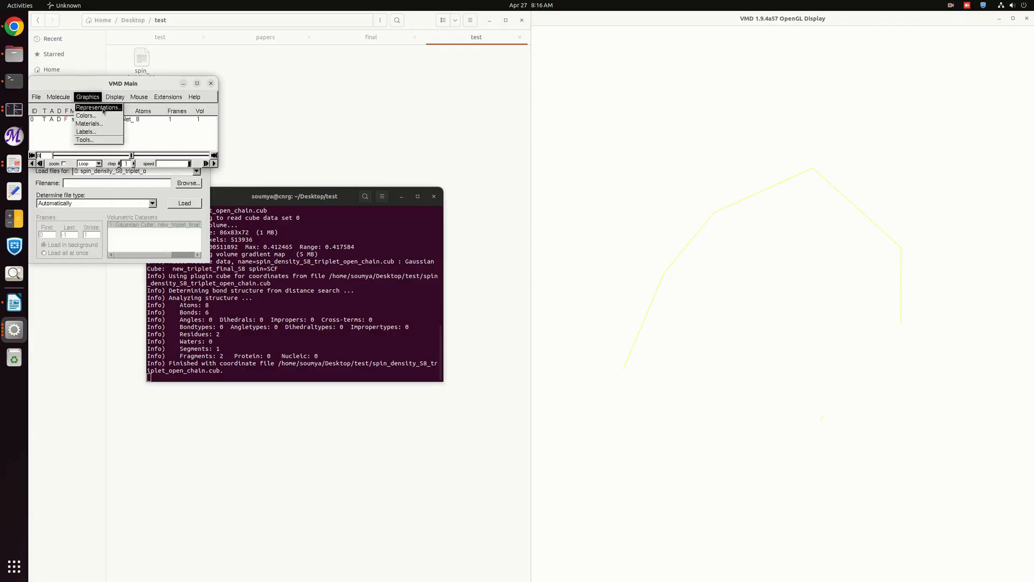
click(97, 107)
click(206, 359)
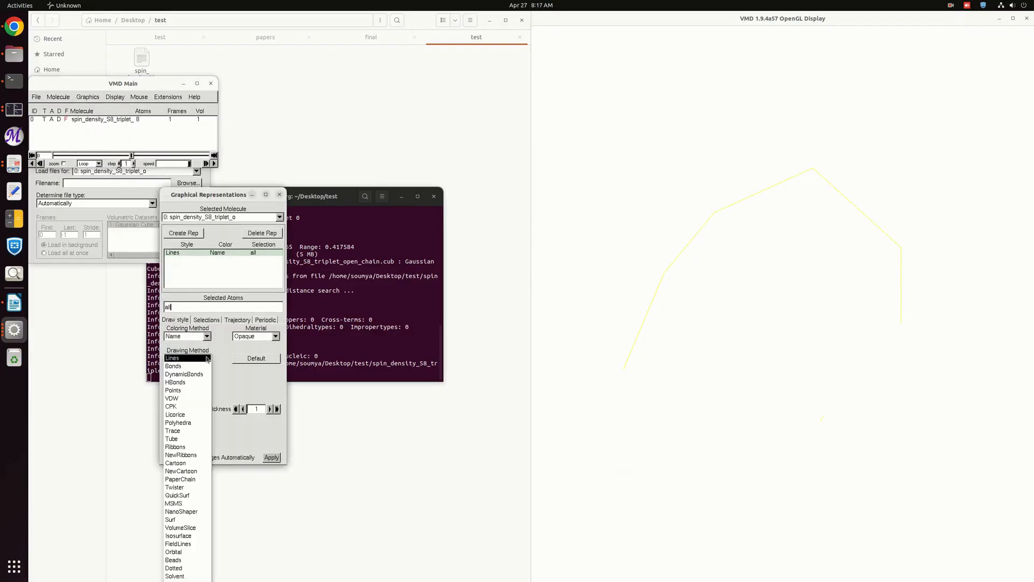
click(181, 408)
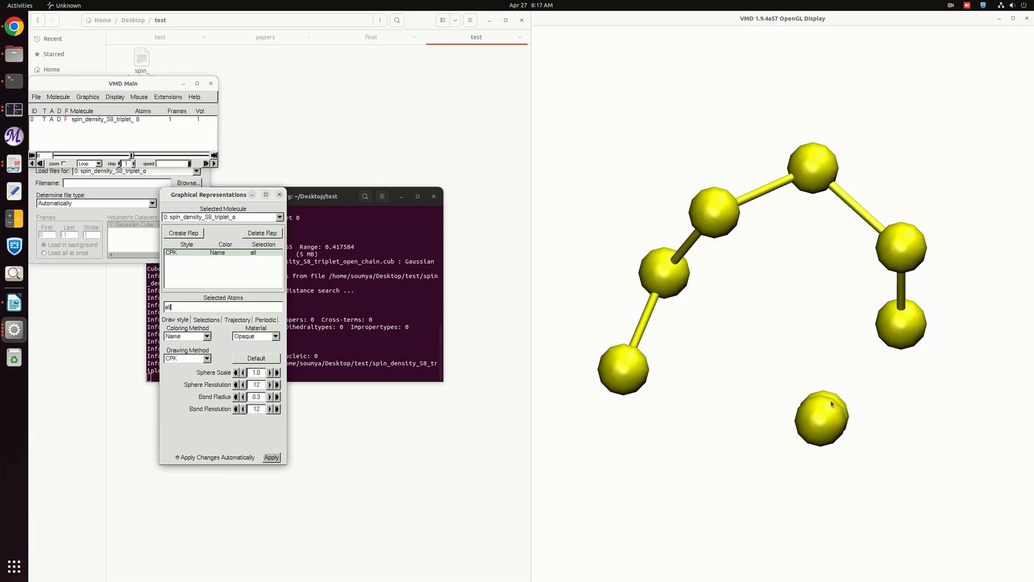
Rotate the molecule and measure the bond distance between the two neighbouring sulfur atoms at the gap beside the detached pair
drag(810, 376, 786, 380)
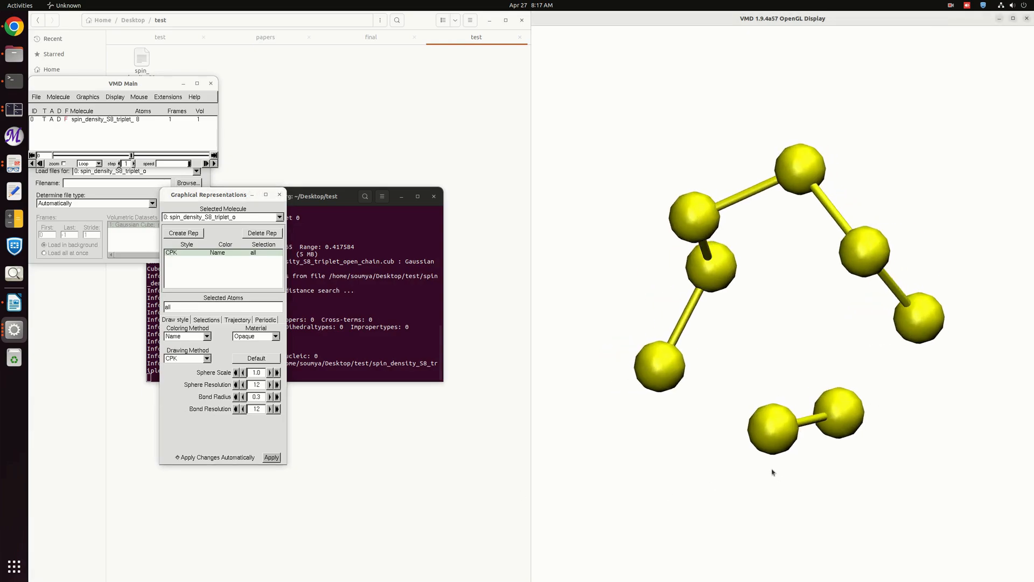
key(2)
drag(215, 196, 84, 171)
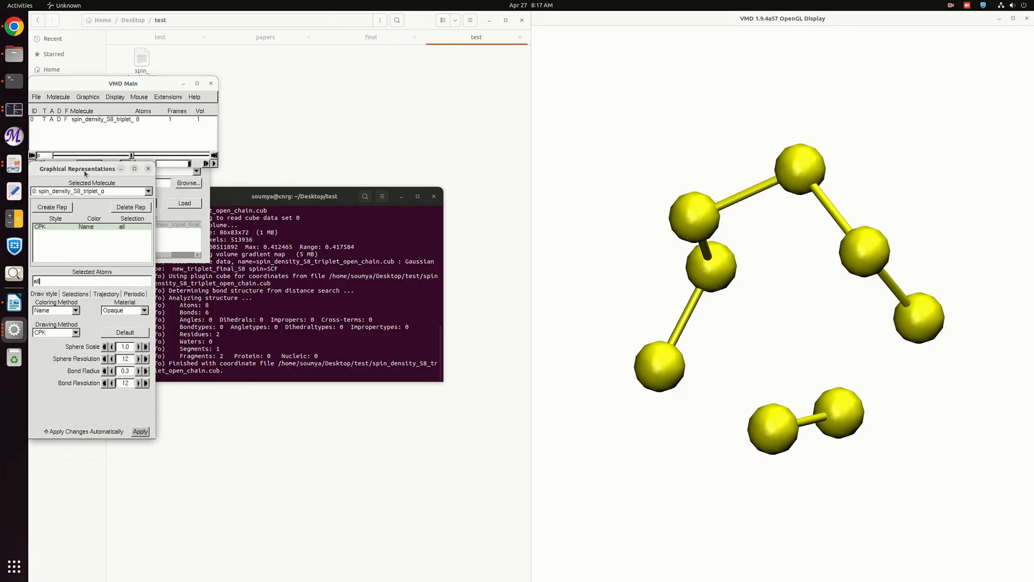
click(844, 413)
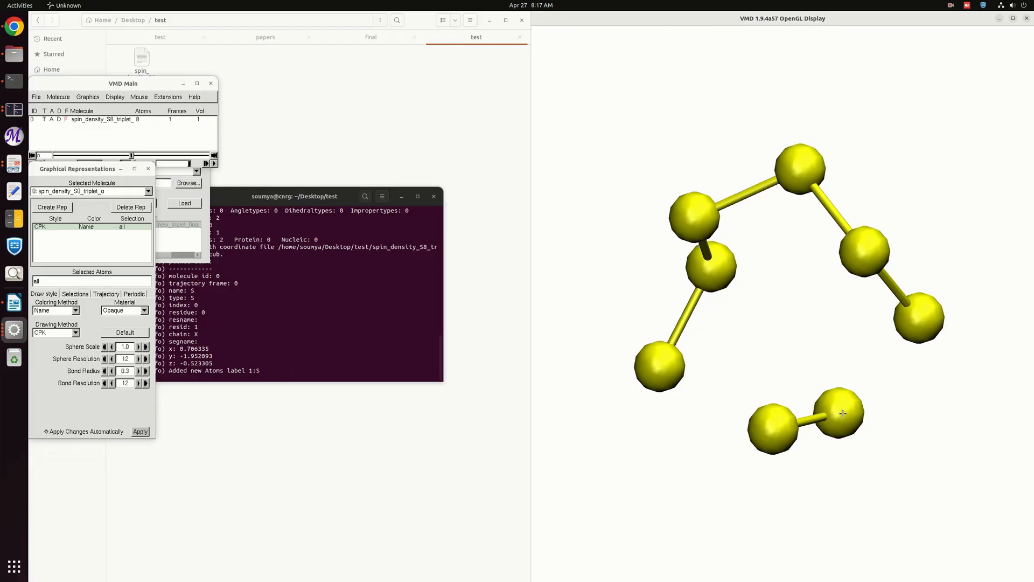
click(928, 318)
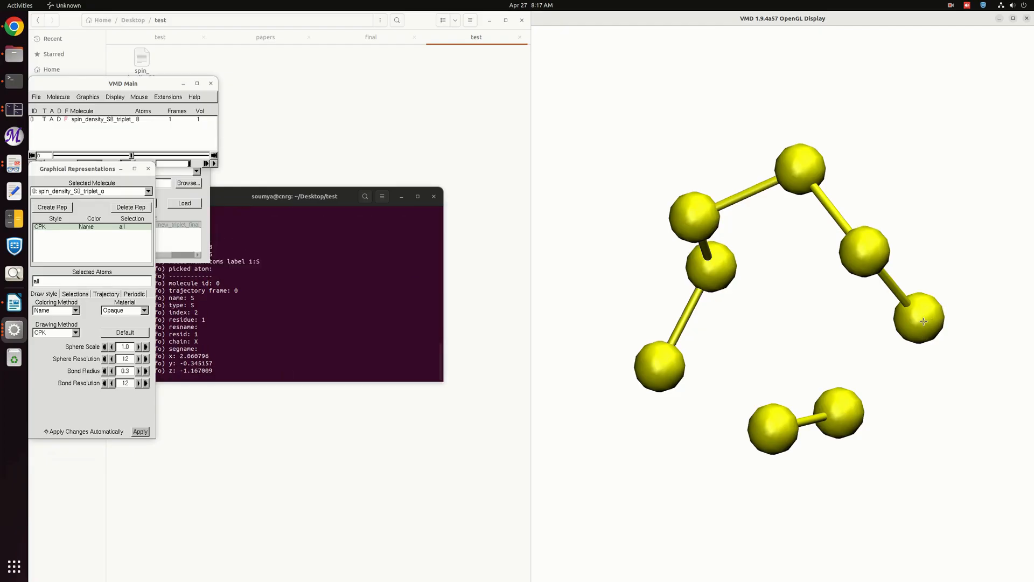
Join atoms 0 and 2 with the Tk Console command topo addbond 0 2, check the bond in the model and put the console away
click(165, 97)
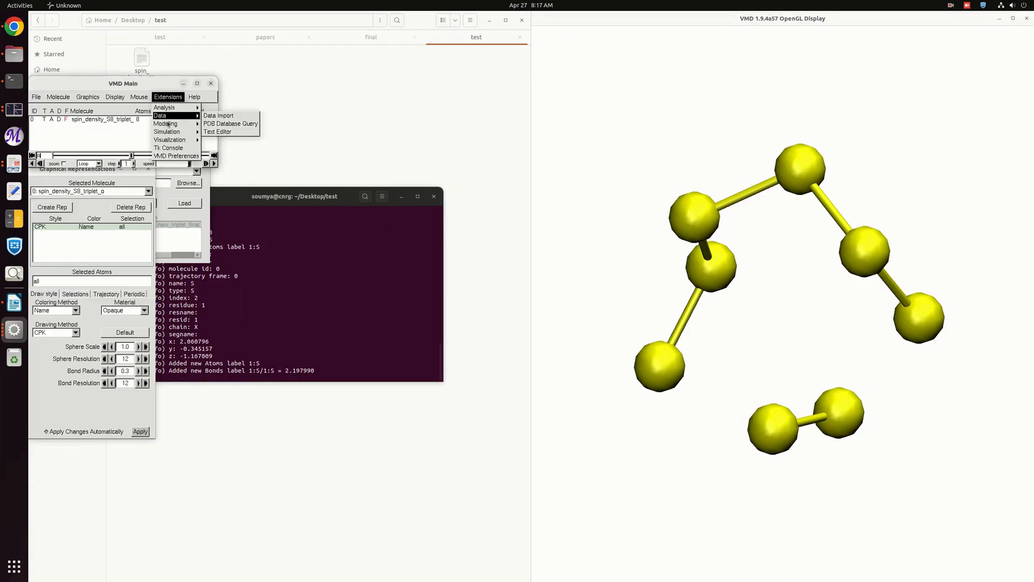
click(170, 148)
key(Up)
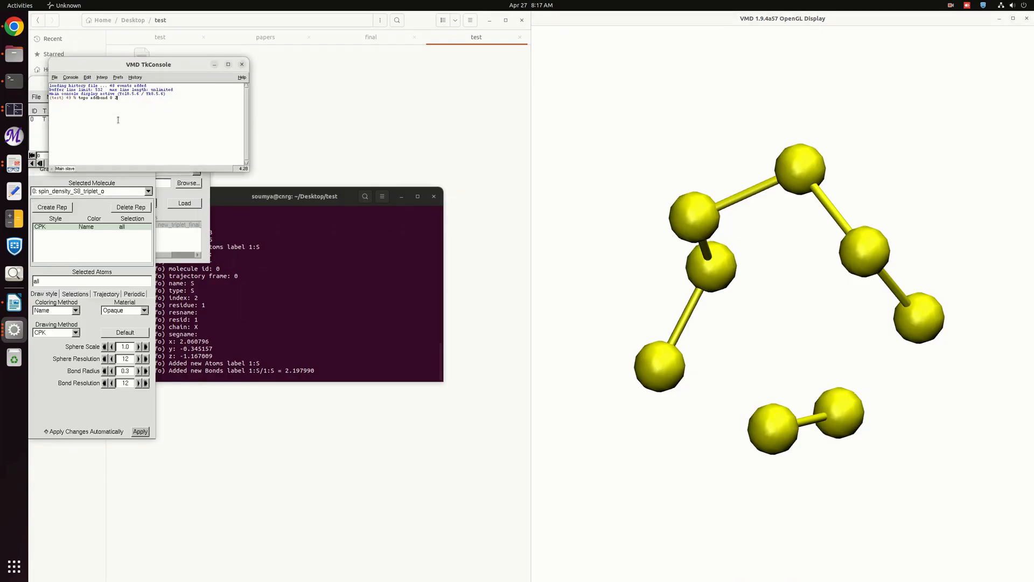
key(Return)
mouse_move(800, 324)
mouse_down()
mouse_move(829, 295)
mouse_move(803, 311)
mouse_up()
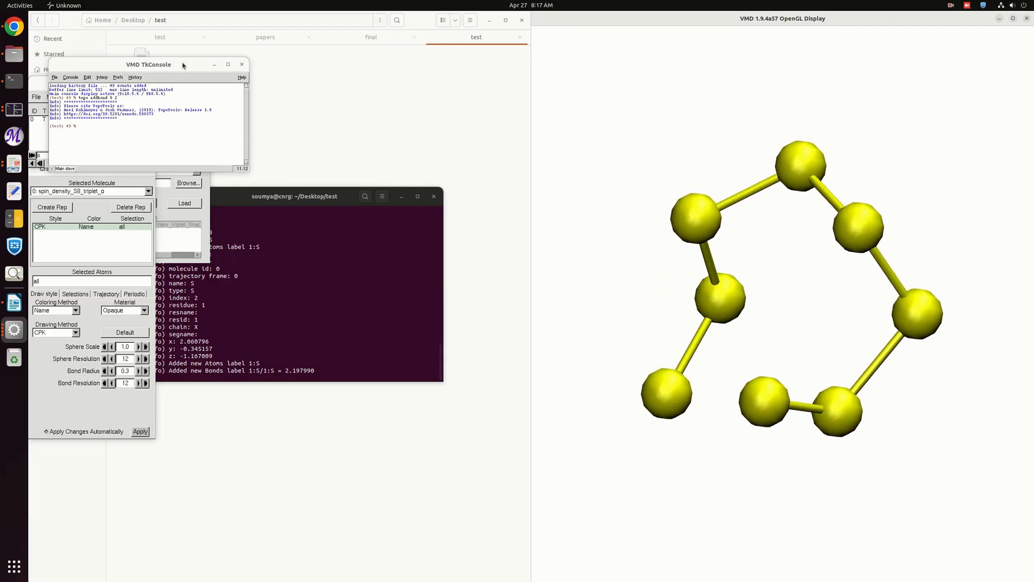
click(215, 64)
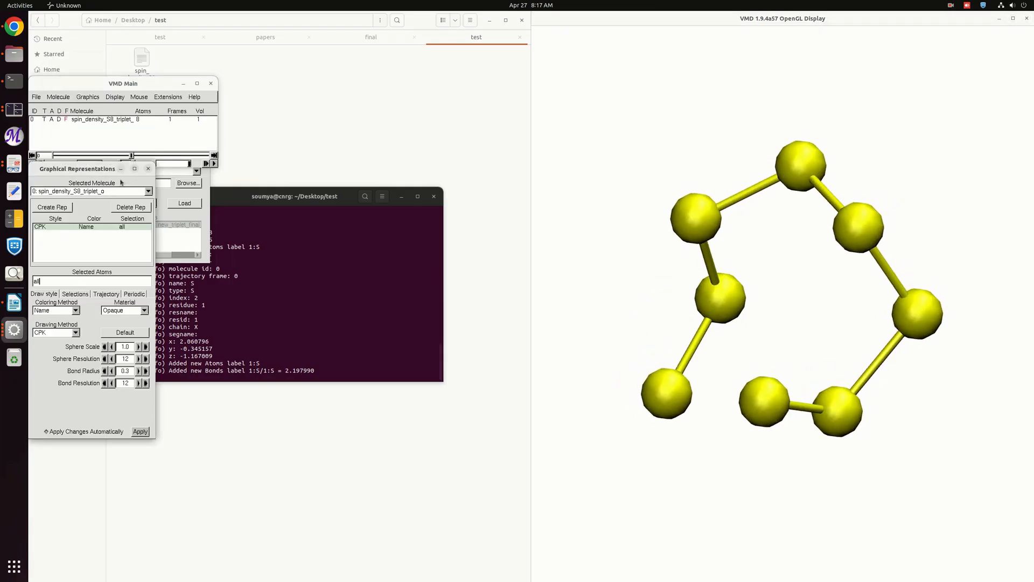
Create a second representation of the molecule and set its drawing method to Isosurface
drag(105, 169, 264, 90)
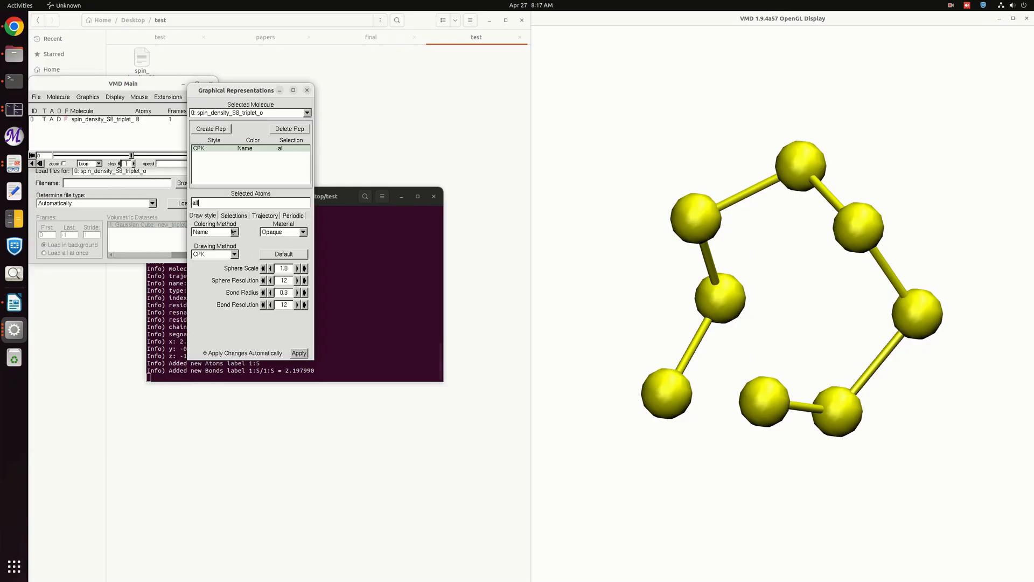
click(211, 129)
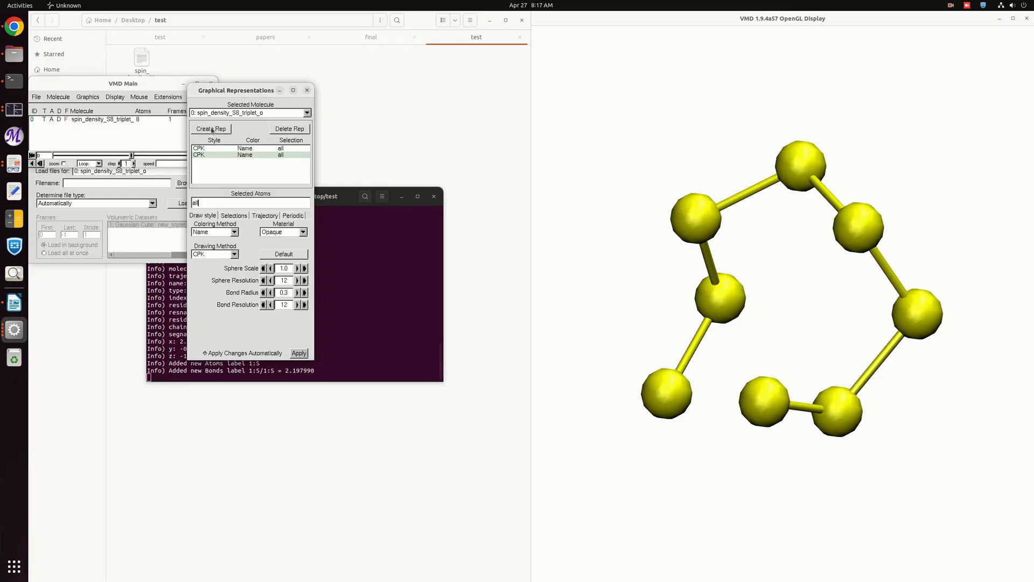
click(234, 254)
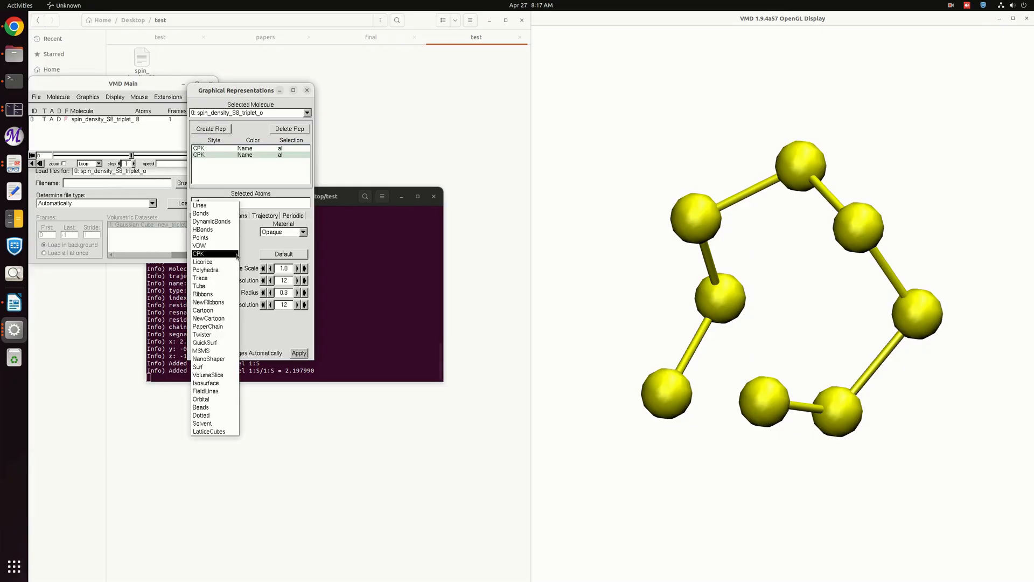
click(220, 383)
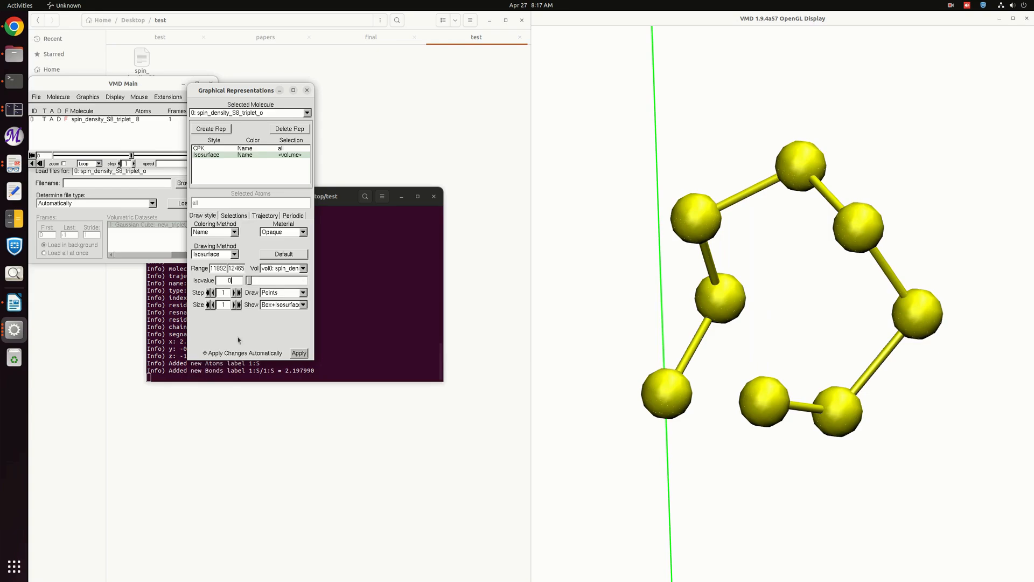
Draw the isosurface as a Solid Surface, show only the isosurface without its box, and set the isovalue to 0.02
click(302, 292)
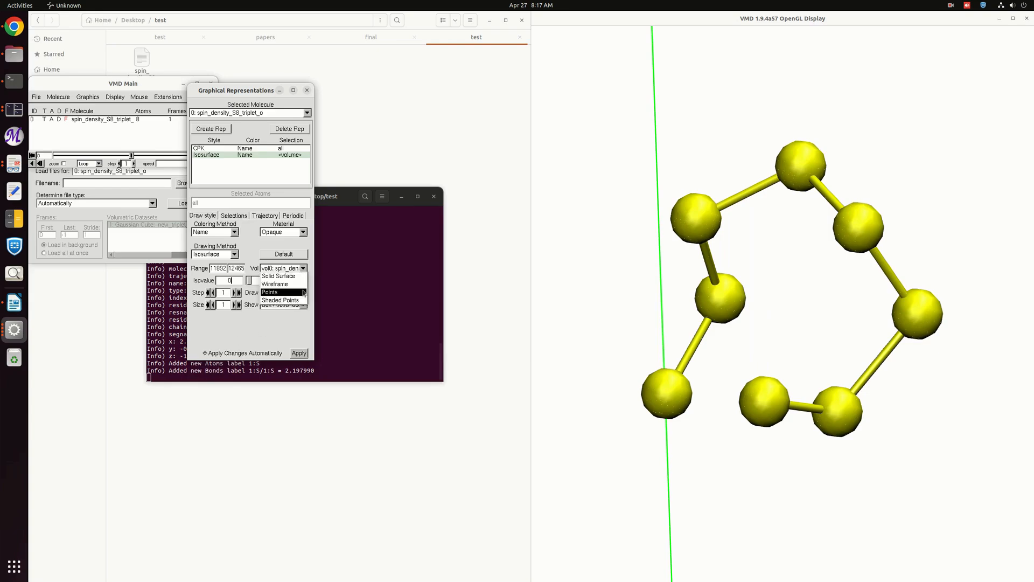
click(299, 276)
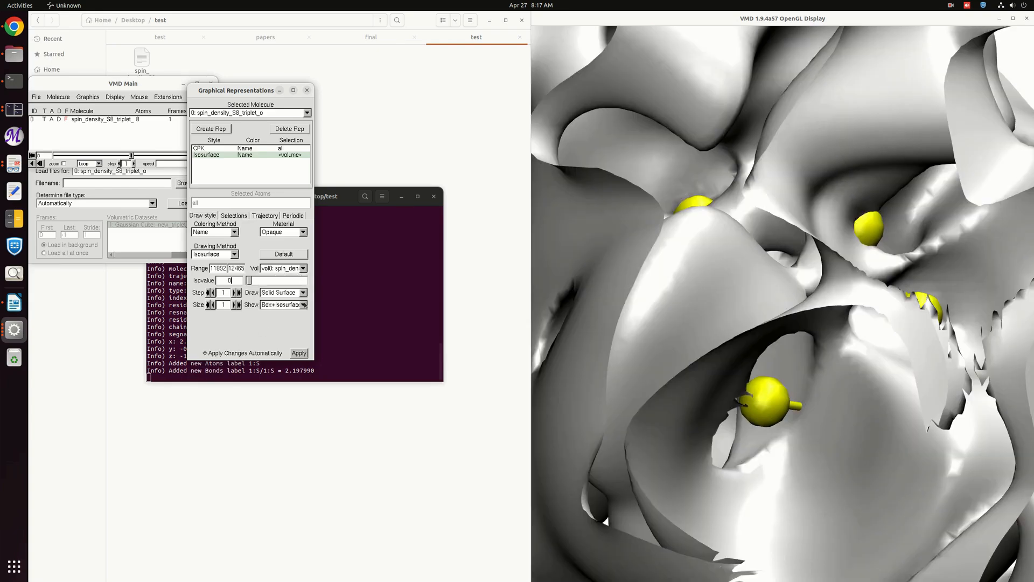
click(304, 305)
click(297, 290)
text(02)
key(Return)
scroll(881, 398, up, 4)
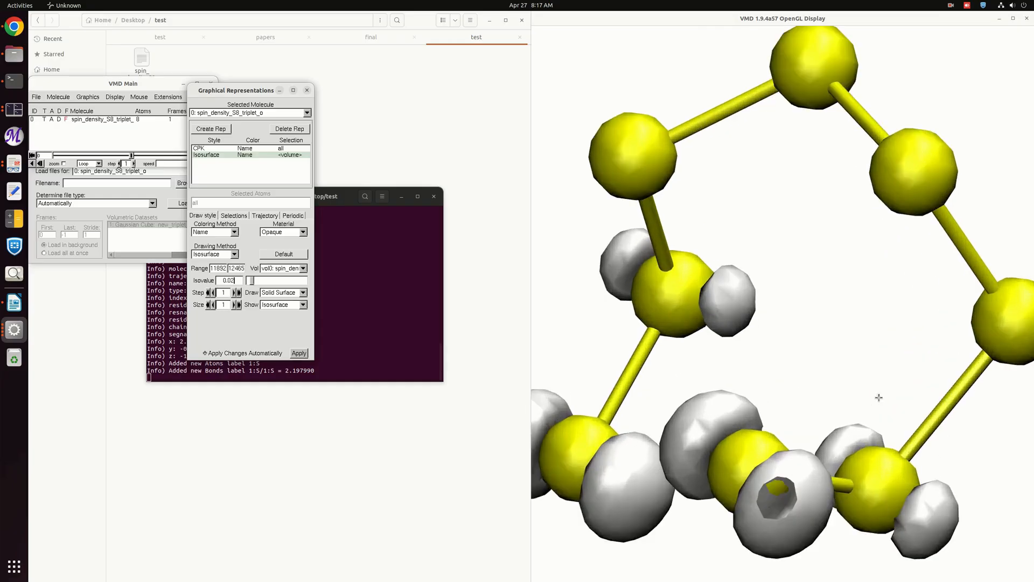
scroll(881, 398, down, 4)
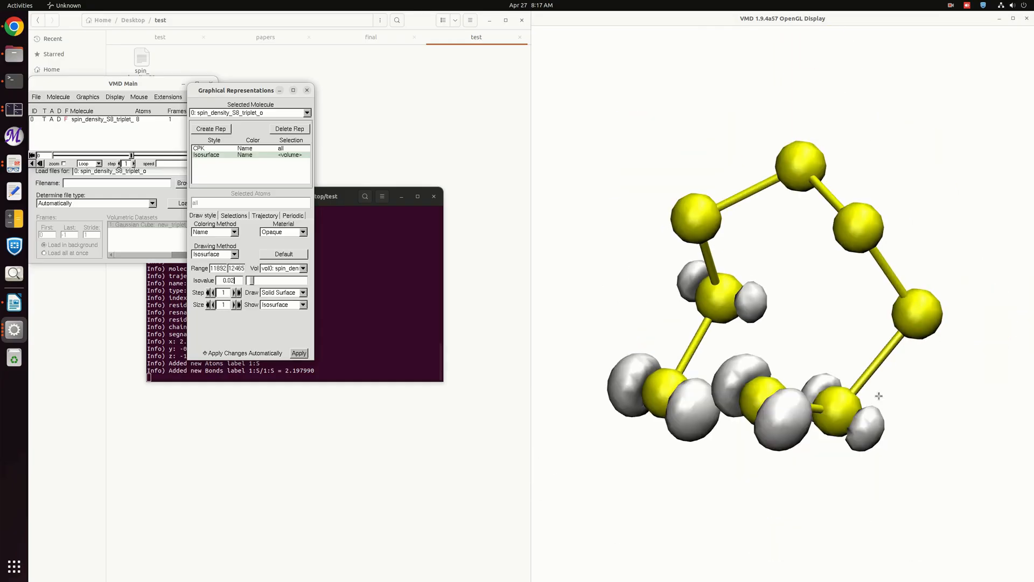
Colour the isosurface by ColorID 0 and give it the Transparent material
click(235, 231)
click(214, 322)
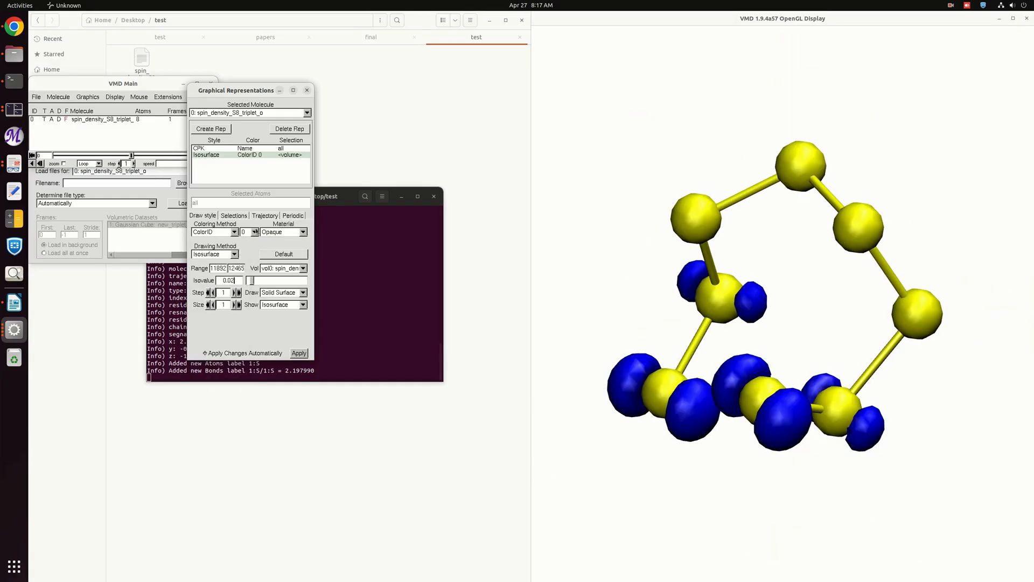
click(303, 231)
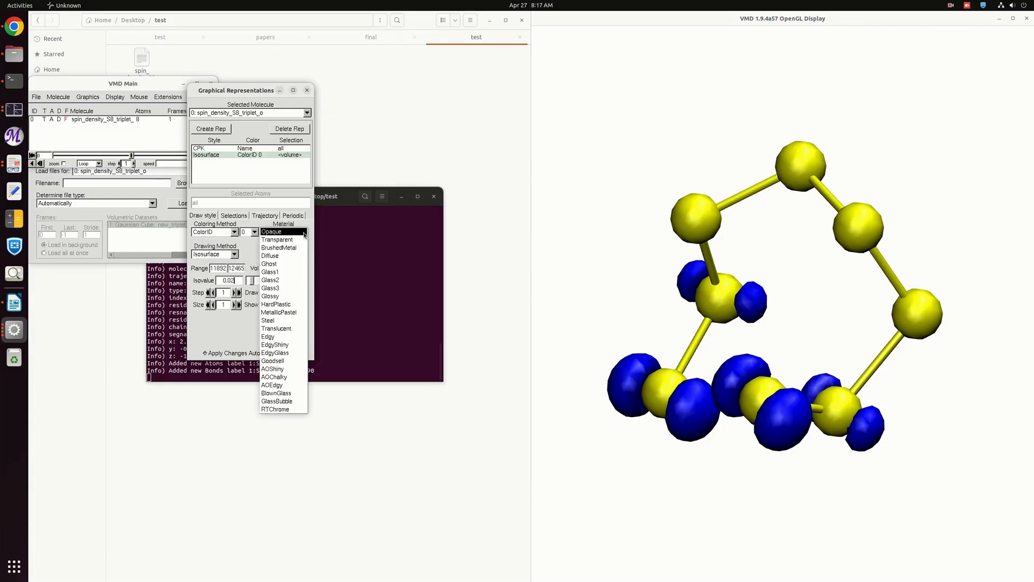
click(295, 242)
Orient the open ring and render the scene with Tachyon (internal, in-memory rendering) to the file spin_density_vmd.tga
drag(702, 419, 777, 476)
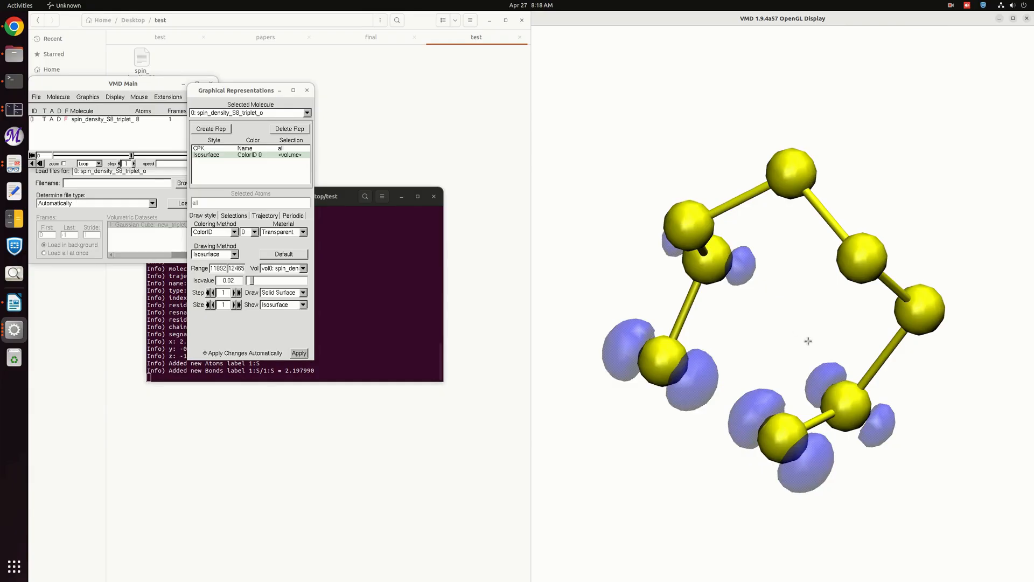
mouse_move(808, 342)
mouse_down()
mouse_move(806, 317)
mouse_move(798, 323)
mouse_move(809, 329)
mouse_up()
click(39, 98)
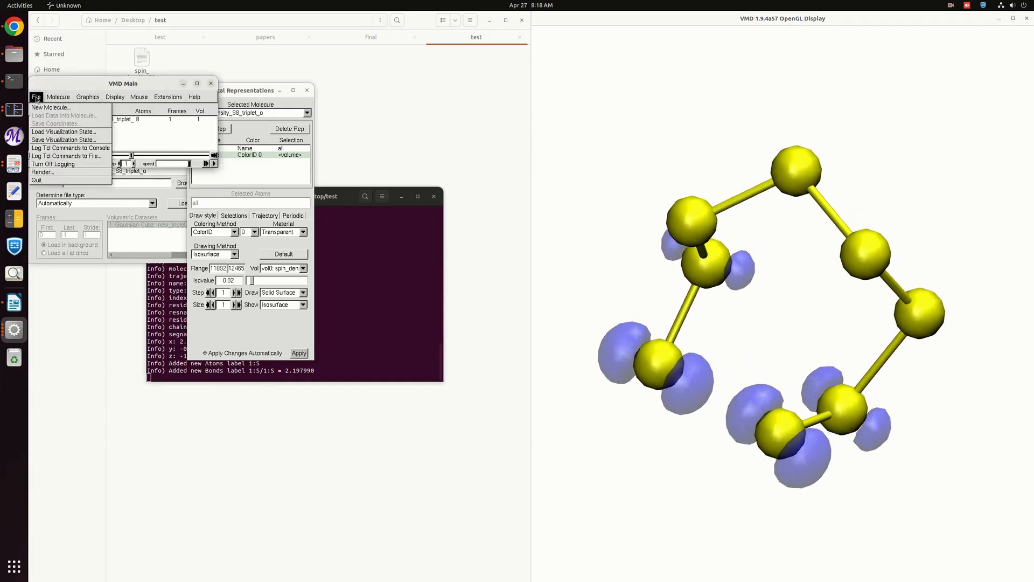
click(51, 170)
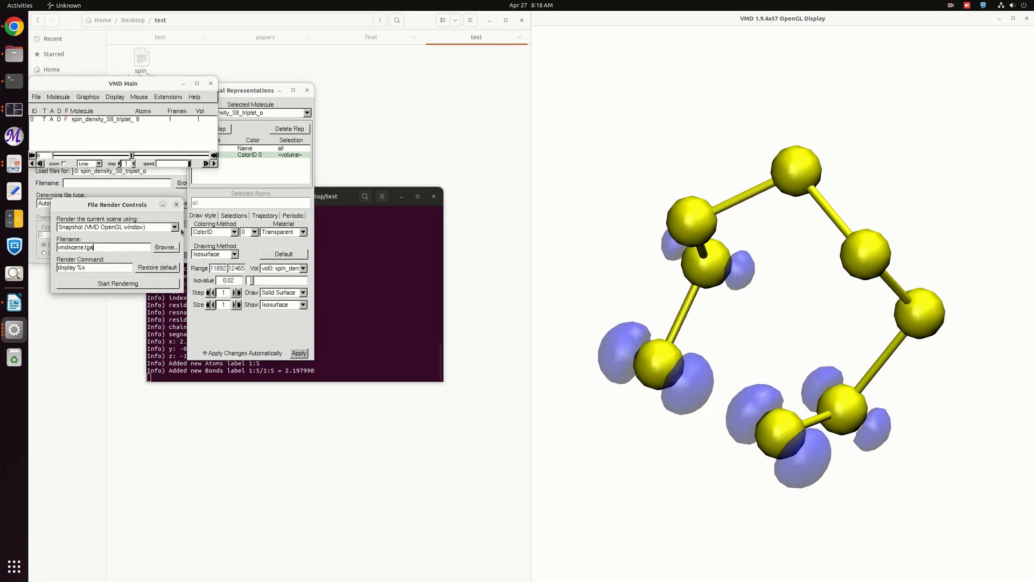
click(175, 227)
click(155, 252)
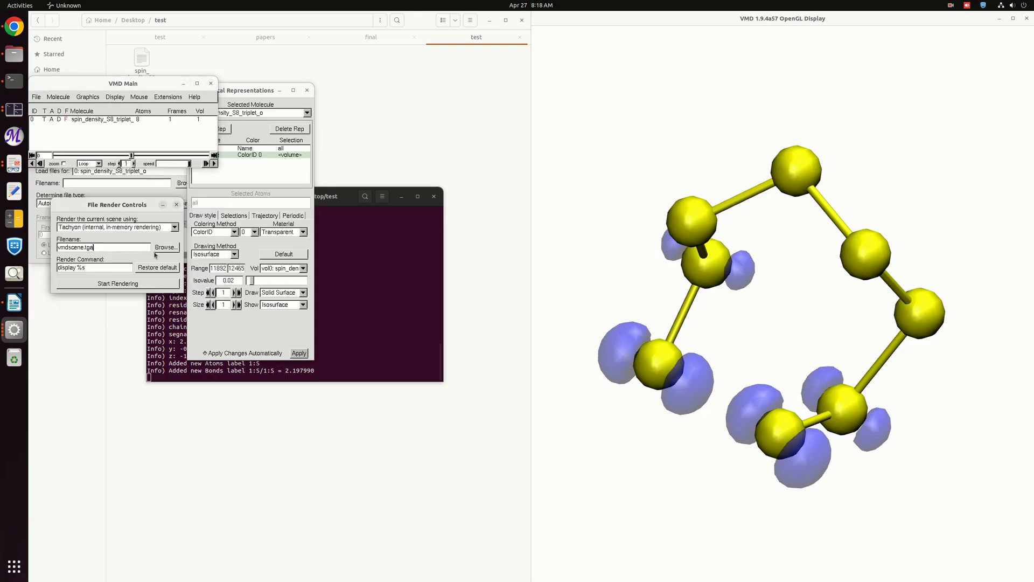
double_click(82, 248)
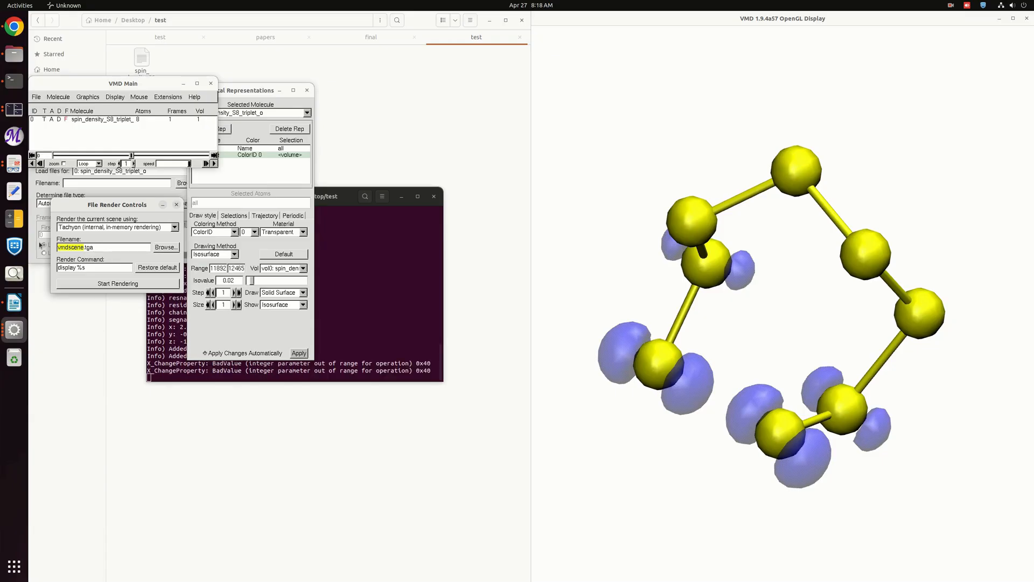
text(spin_density_)
click(117, 283)
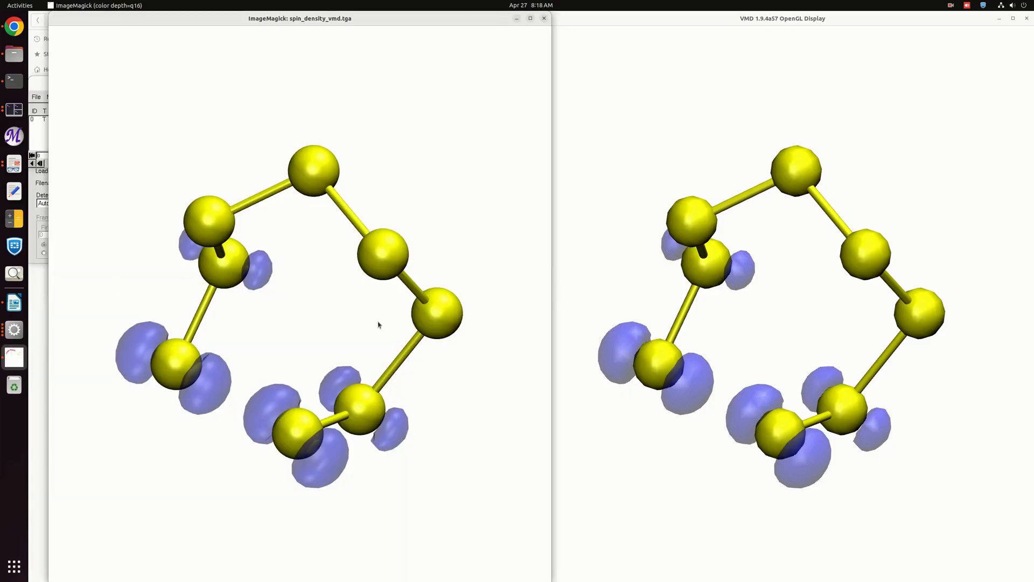
Open spin_density.png from the remote test folder beside the rendered VMD image, compare the two spin density plots, and close both images
drag(342, 19, 799, 23)
click(15, 55)
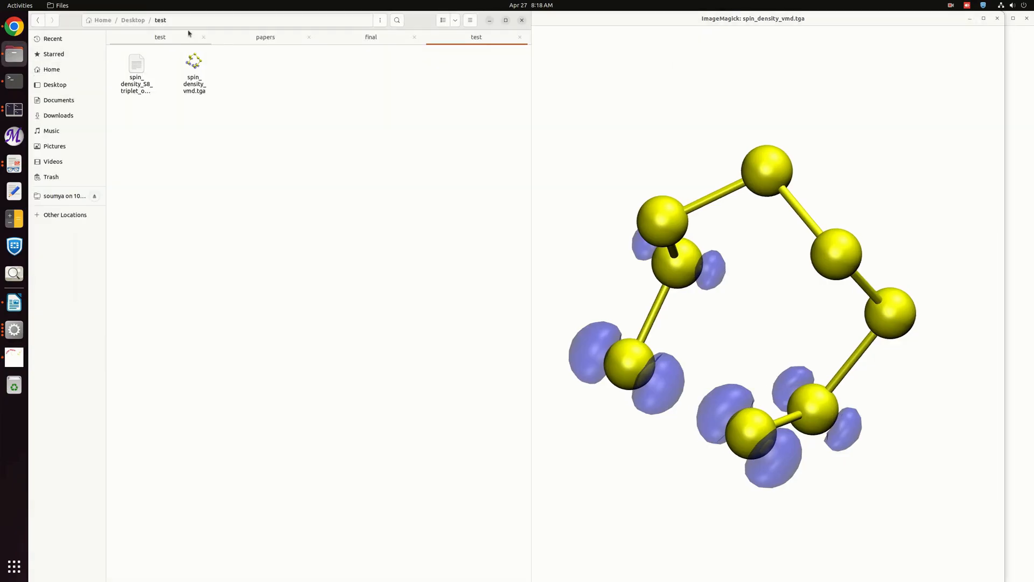
click(189, 33)
double_click(302, 65)
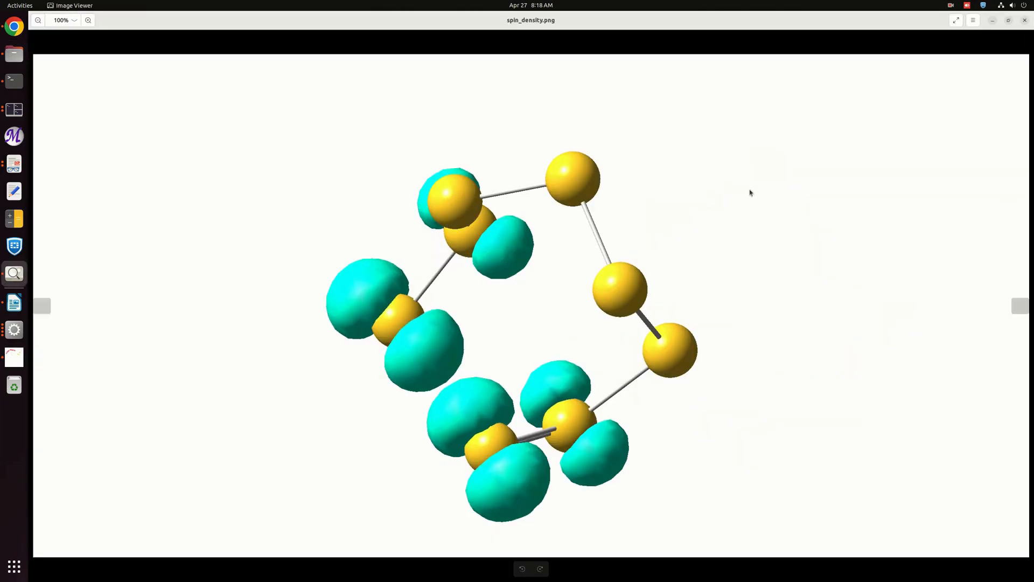
key(super+Left)
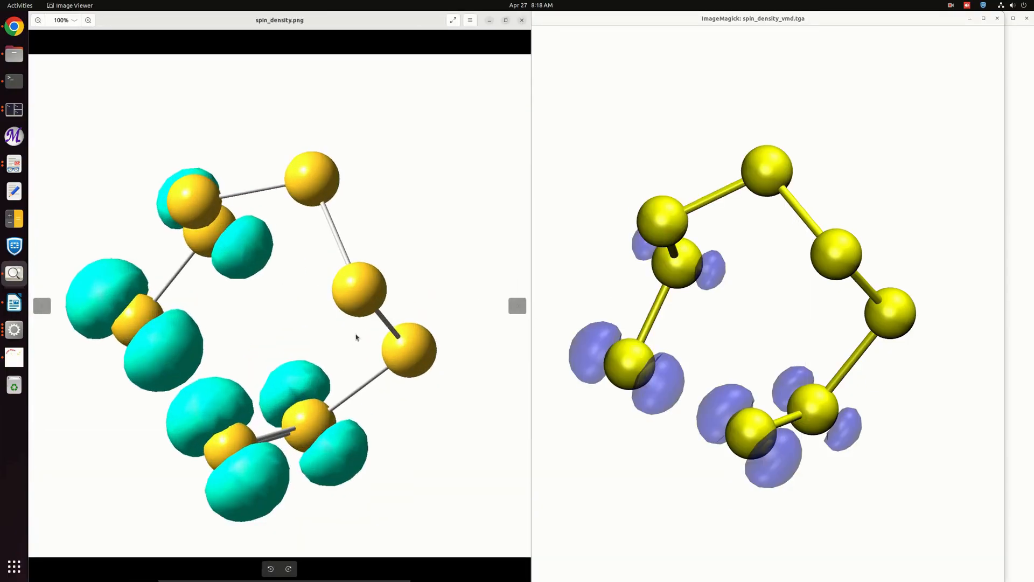
scroll(355, 337, down, 3)
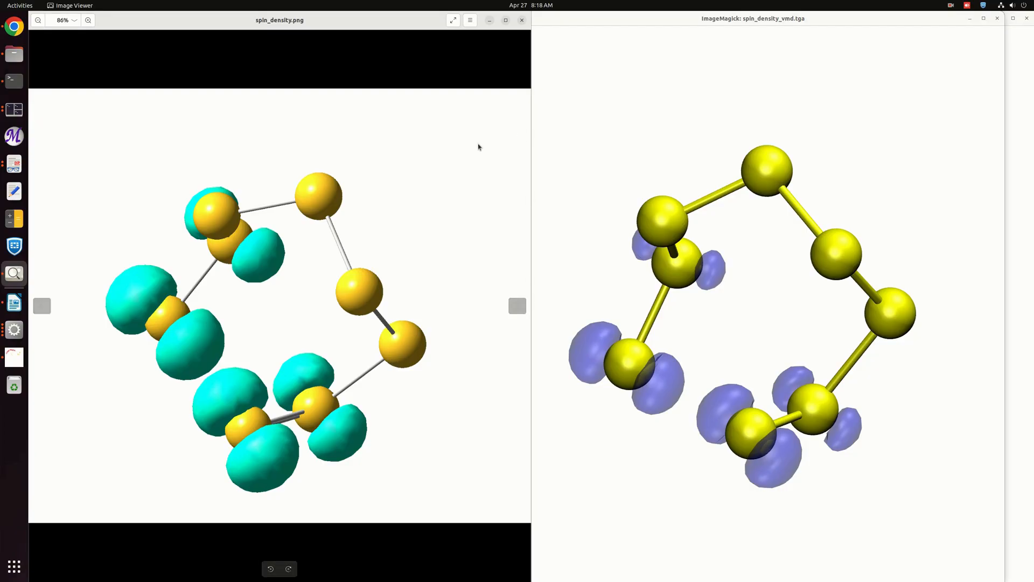
click(521, 20)
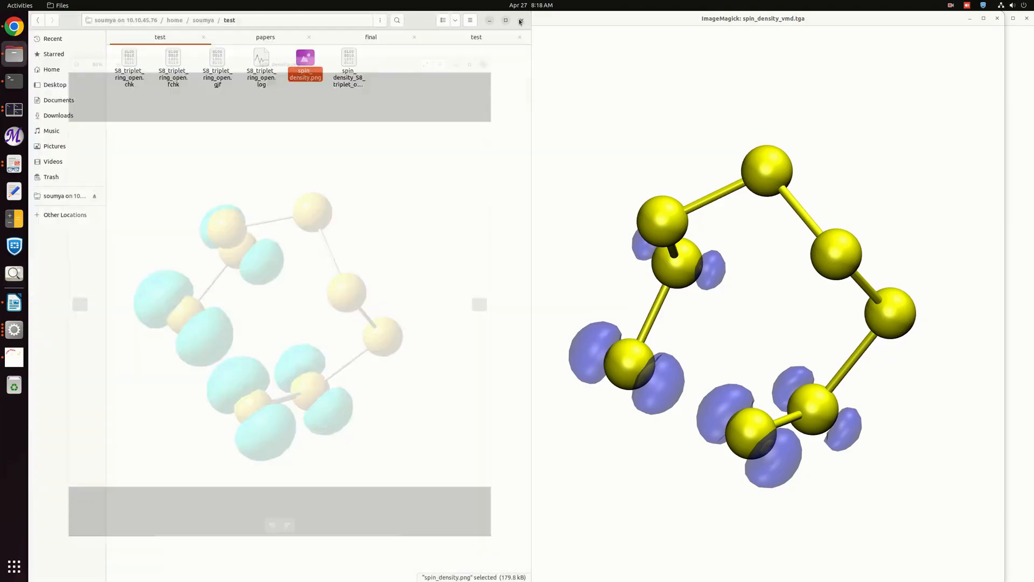
click(996, 19)
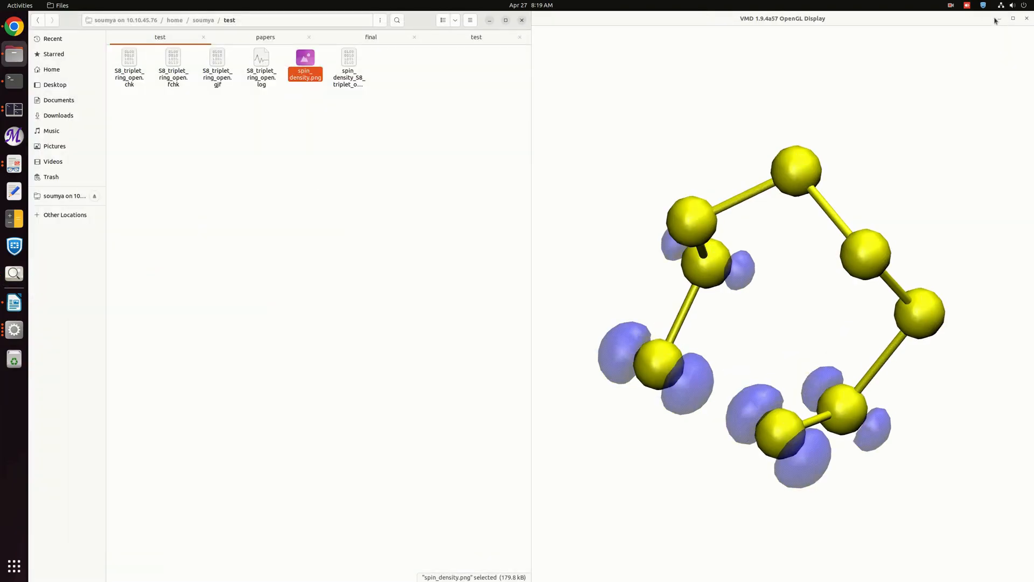
click(951, 6)
click(948, 51)
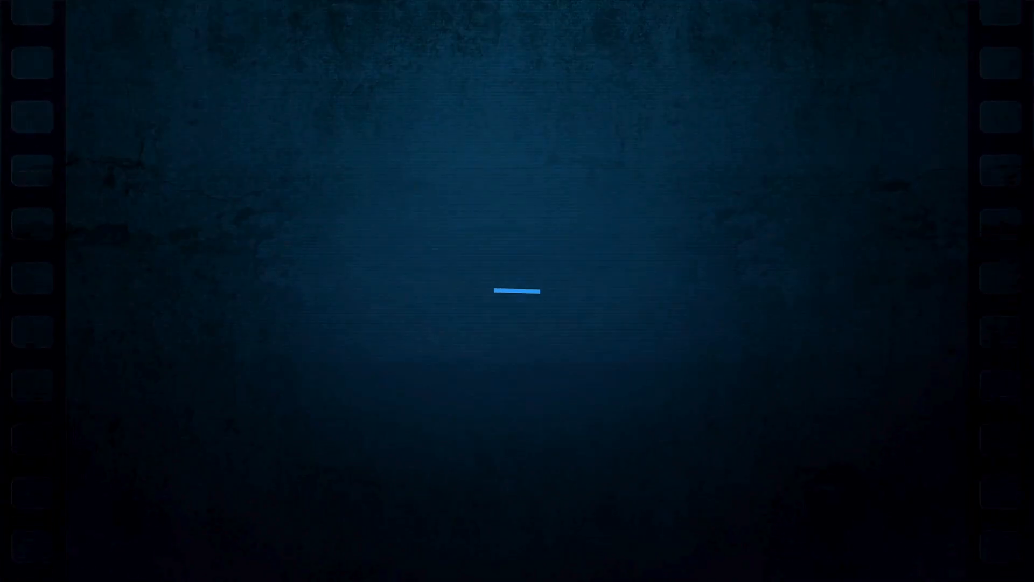